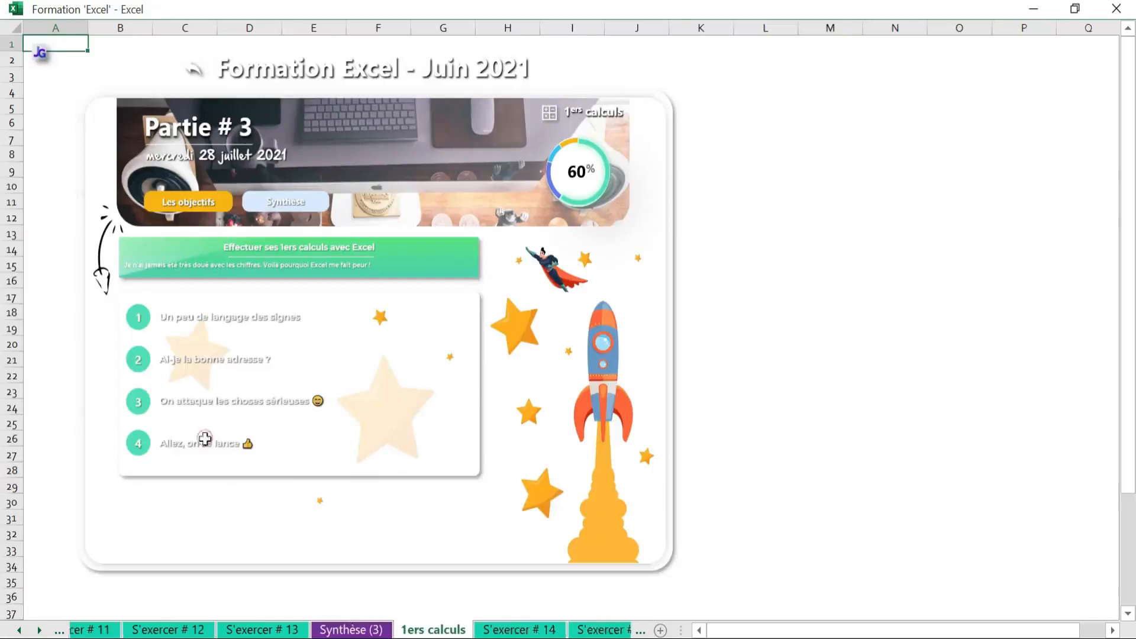
type("=somme(")
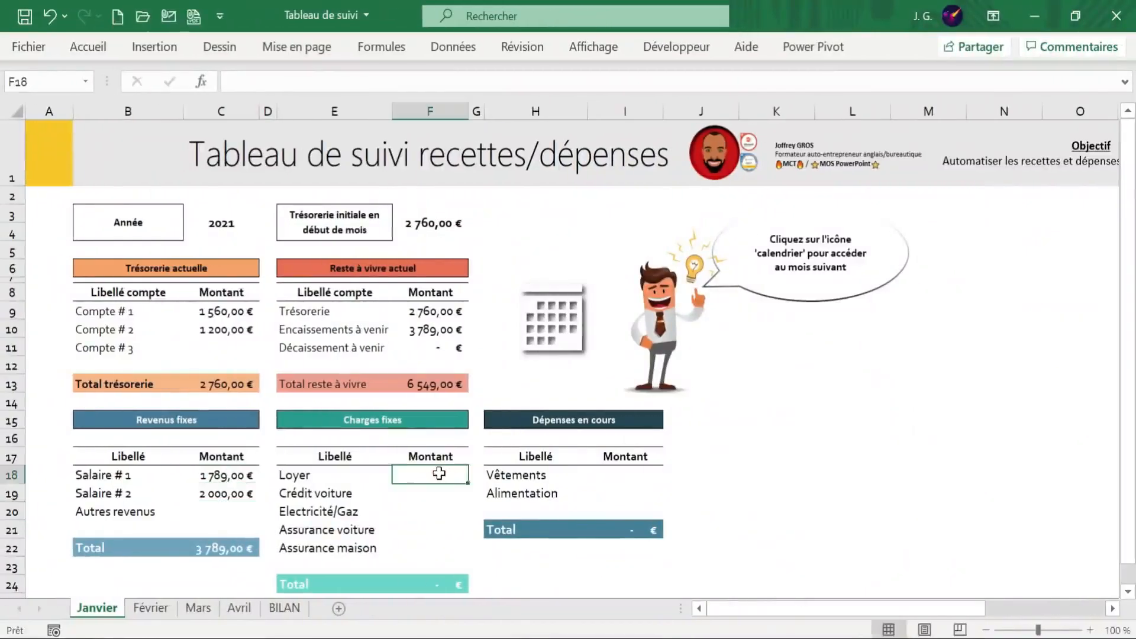
Fill in the Charges fixes amounts from cell F18 down, starting with 900 for Loyer and 200 for Crédit voiture.
type("900")
key("Return")
type("200")
key("Return")
type("170 80")
key("Return")
type("9à")
key("Return")
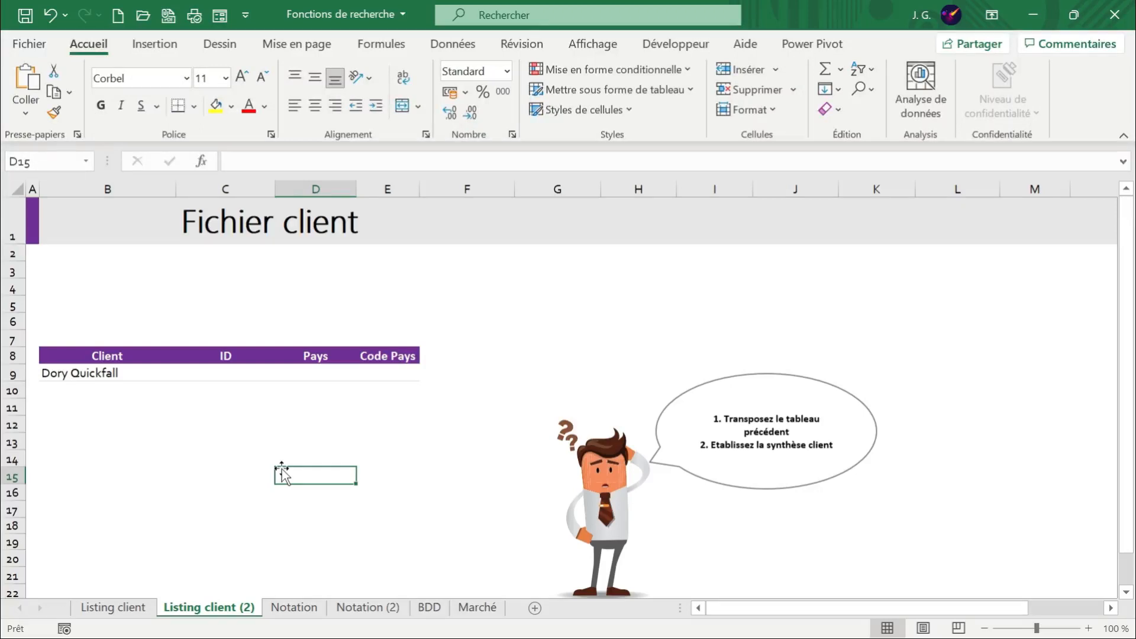
Copy the whole client table B3:E17 from the Listing client sheet and select cell B3 on the Listing client (2) sheet.
key("ctrl+Page_Up")
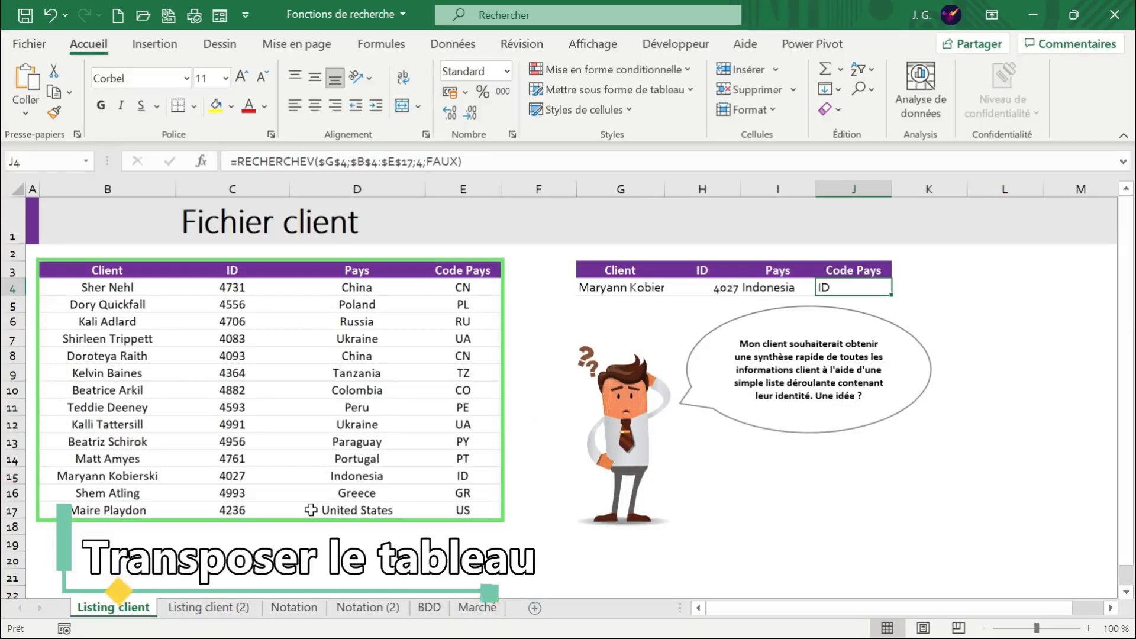
left_click_drag(135, 271, 123, 516)
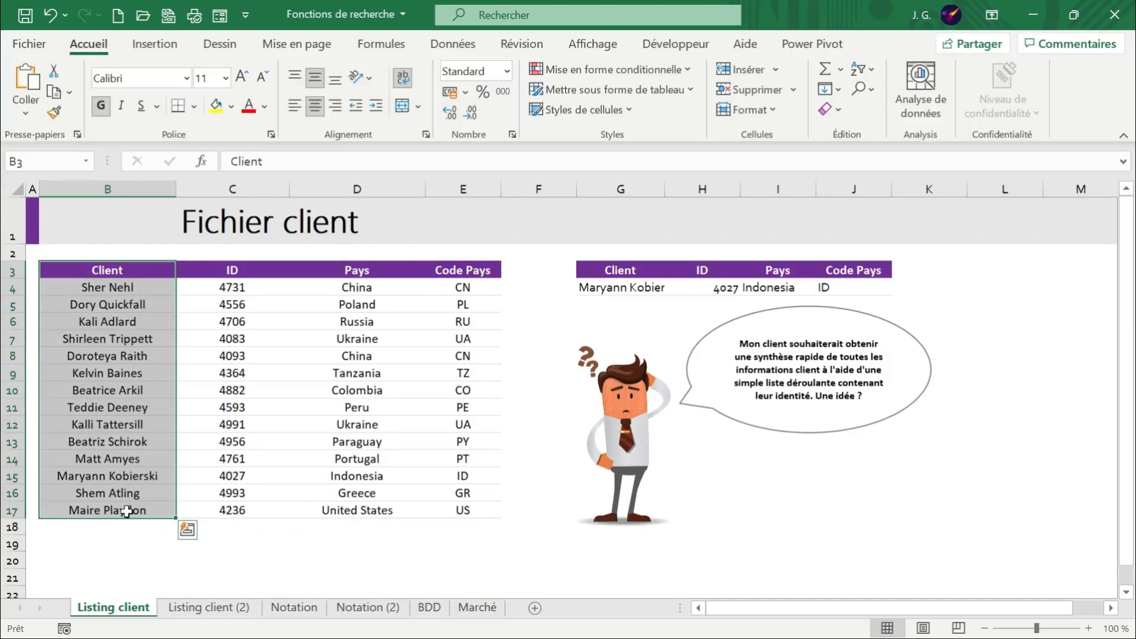
left_click(116, 271)
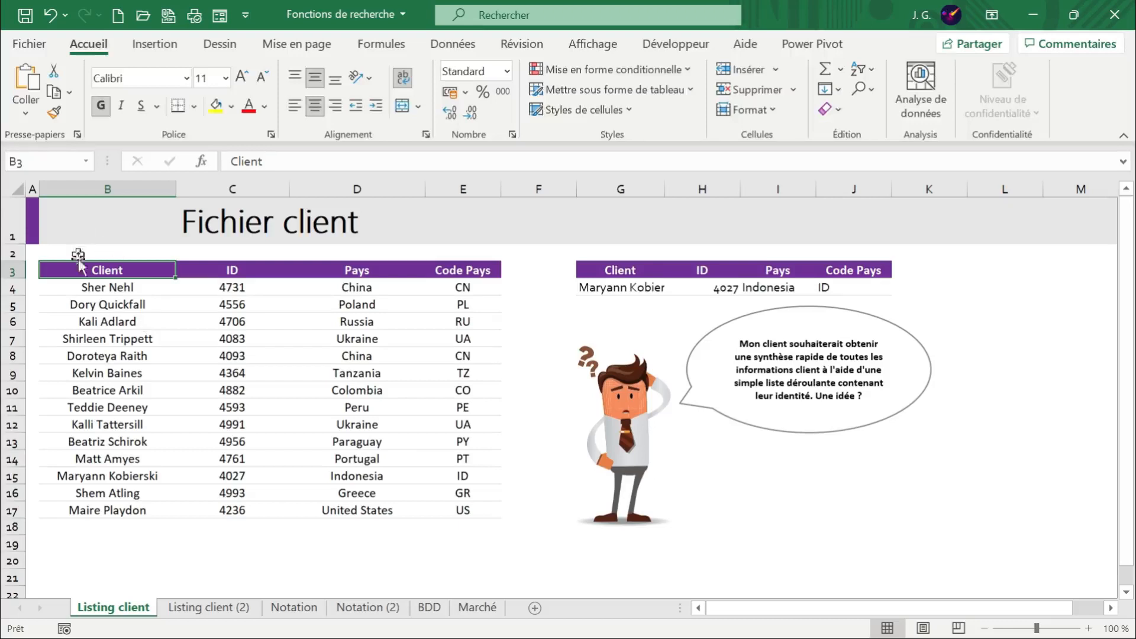
left_click_drag(77, 269, 377, 493)
left_click(111, 272)
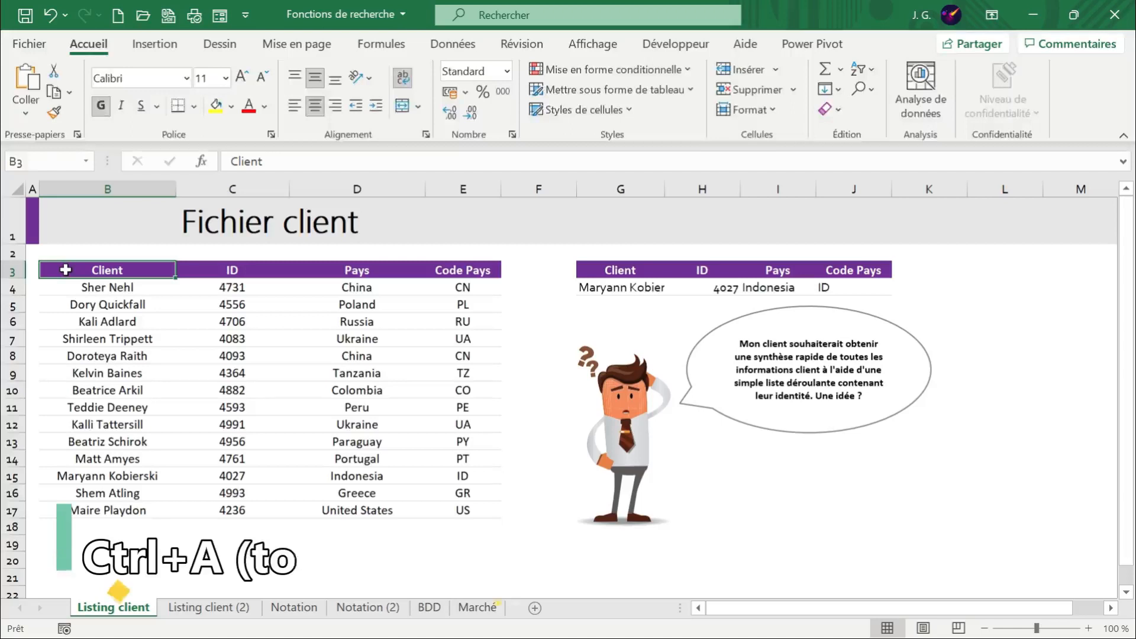
key("ctrl+a")
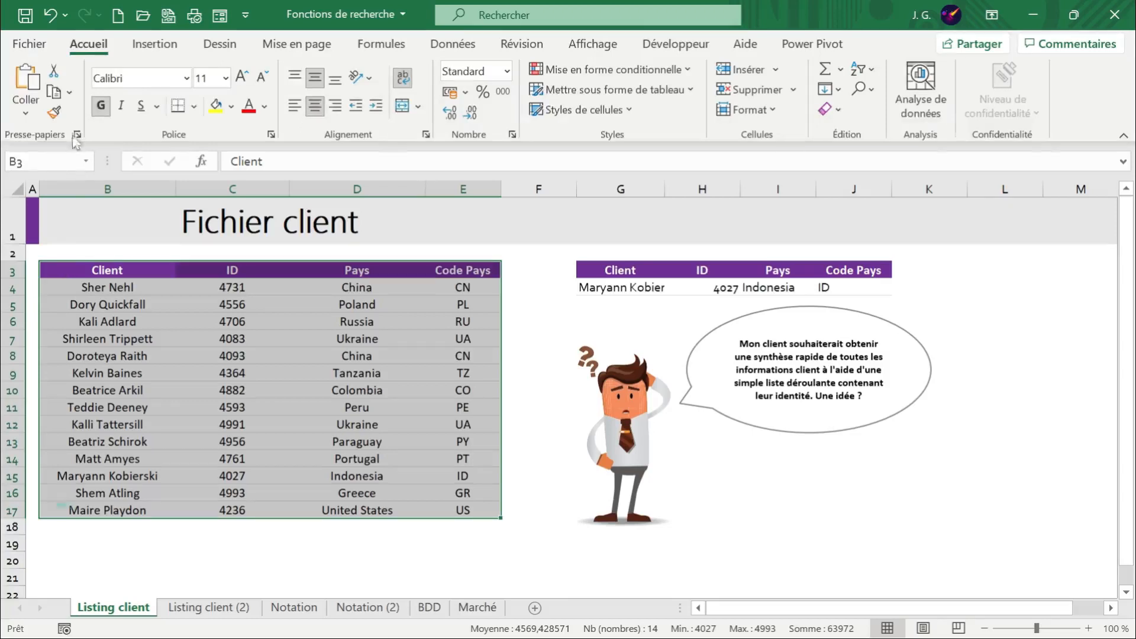
right_click(137, 310)
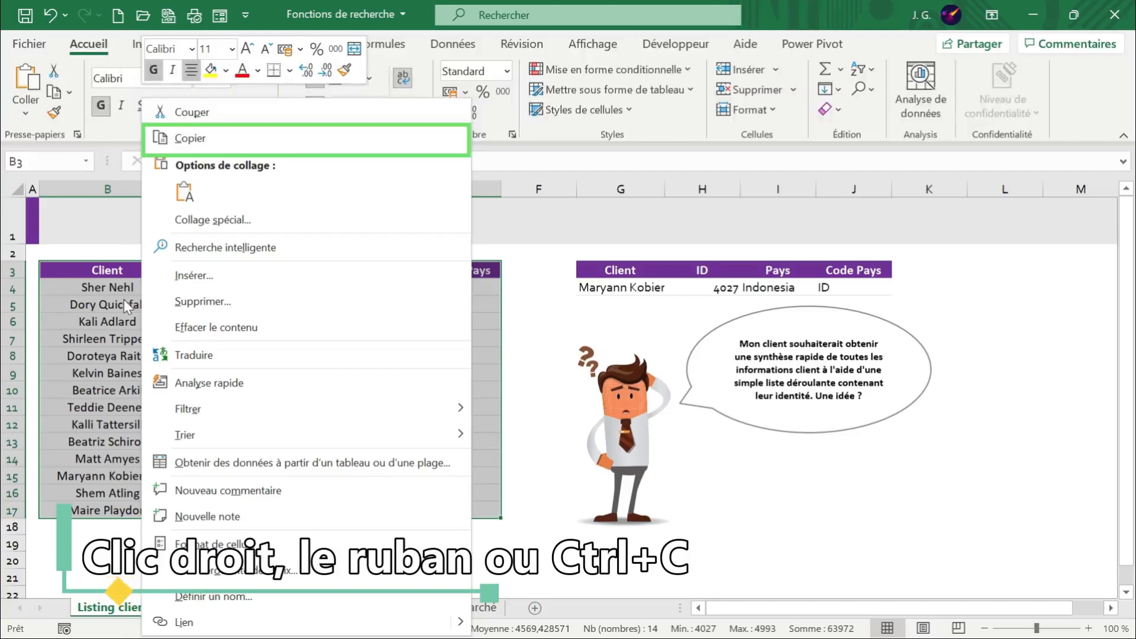
left_click(188, 138)
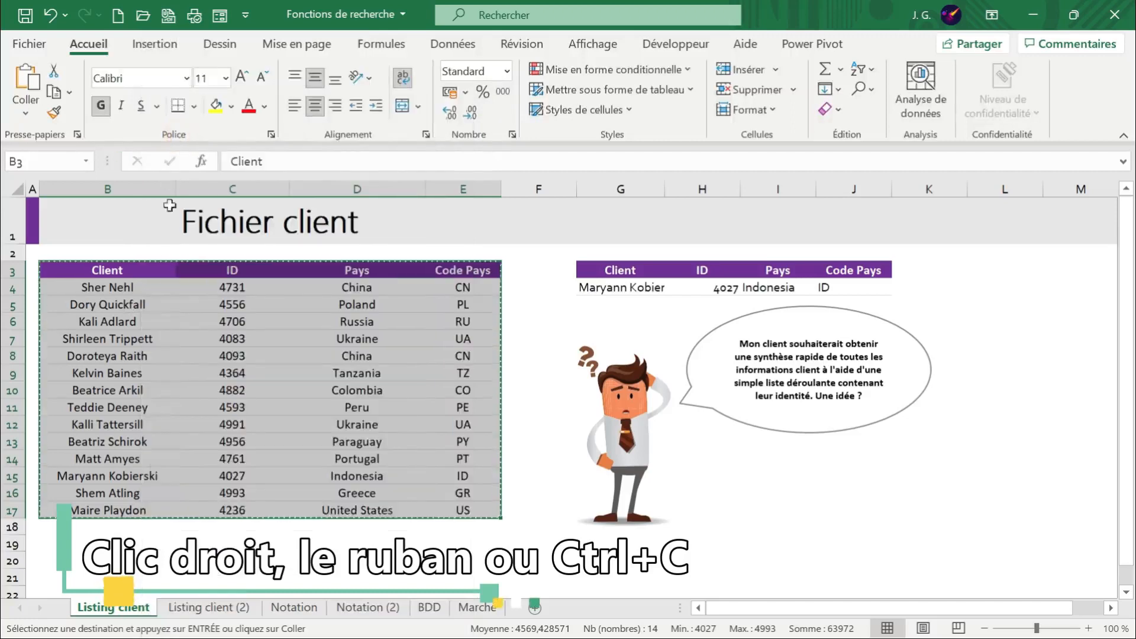
left_click(213, 608)
left_click(71, 269)
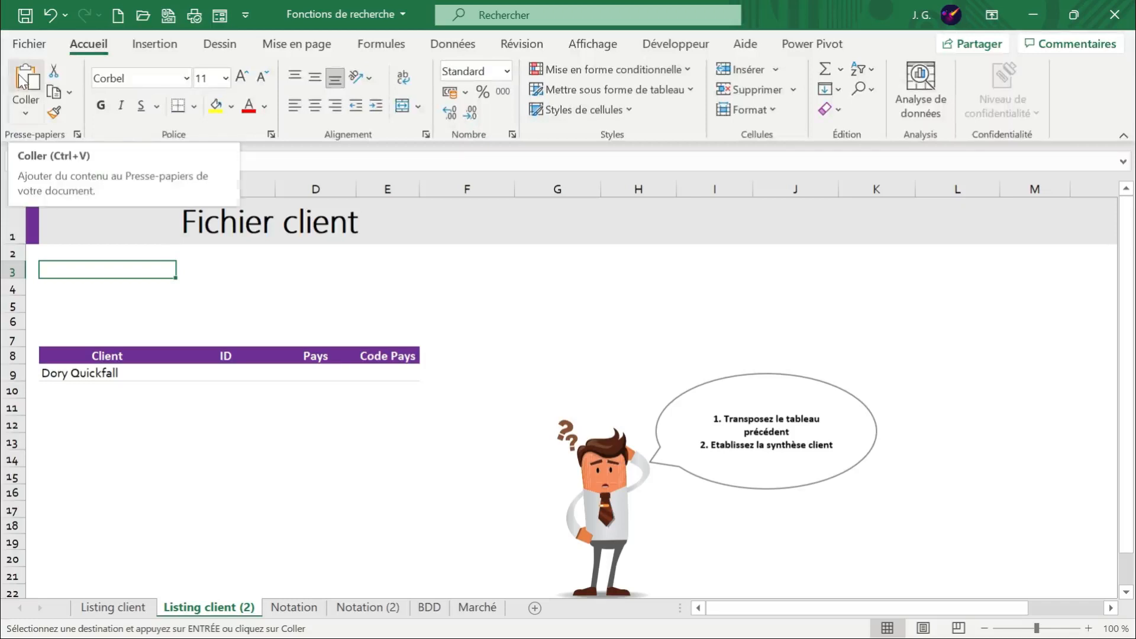
Try a Paste Special of the copied table at B3 with everything included and Transposé enabled, and undo it.
right_click(107, 280)
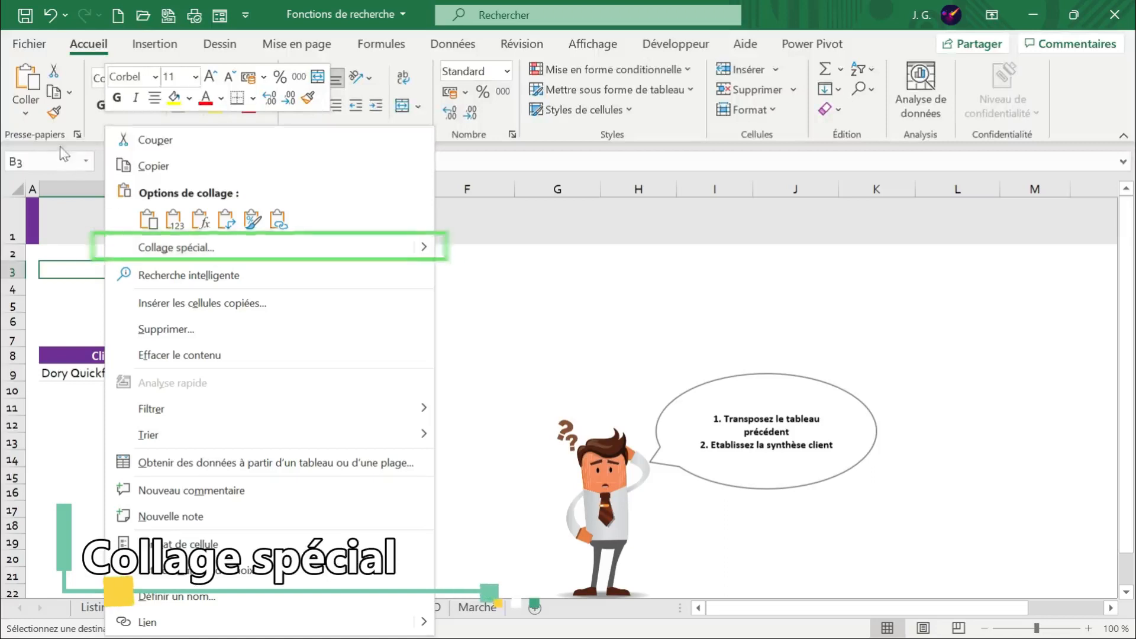
left_click(24, 114)
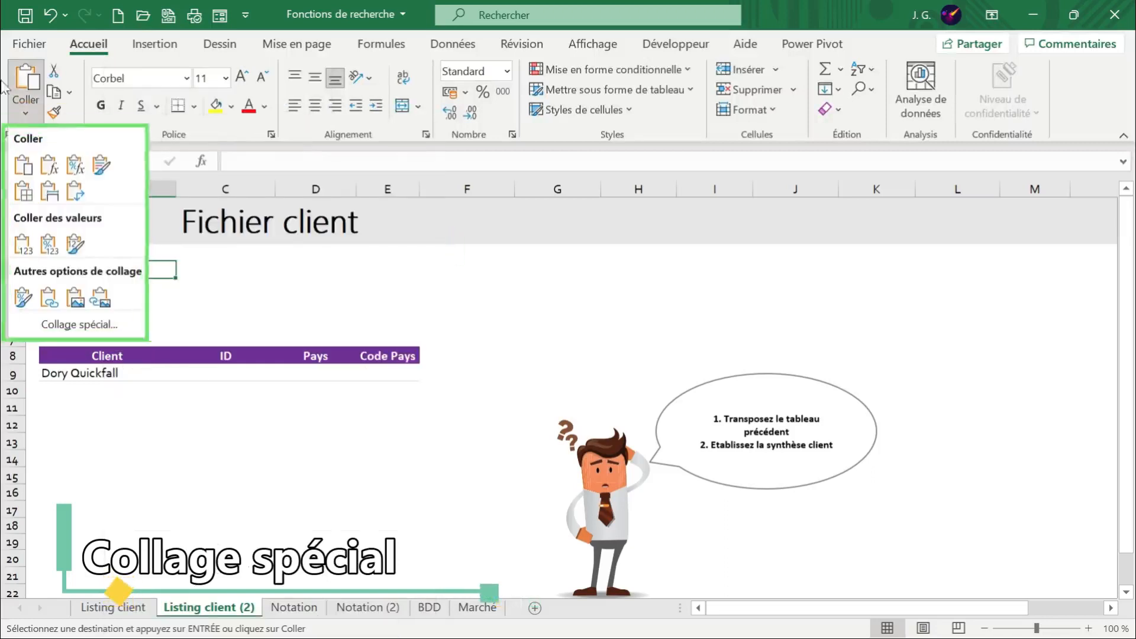
left_click(65, 323)
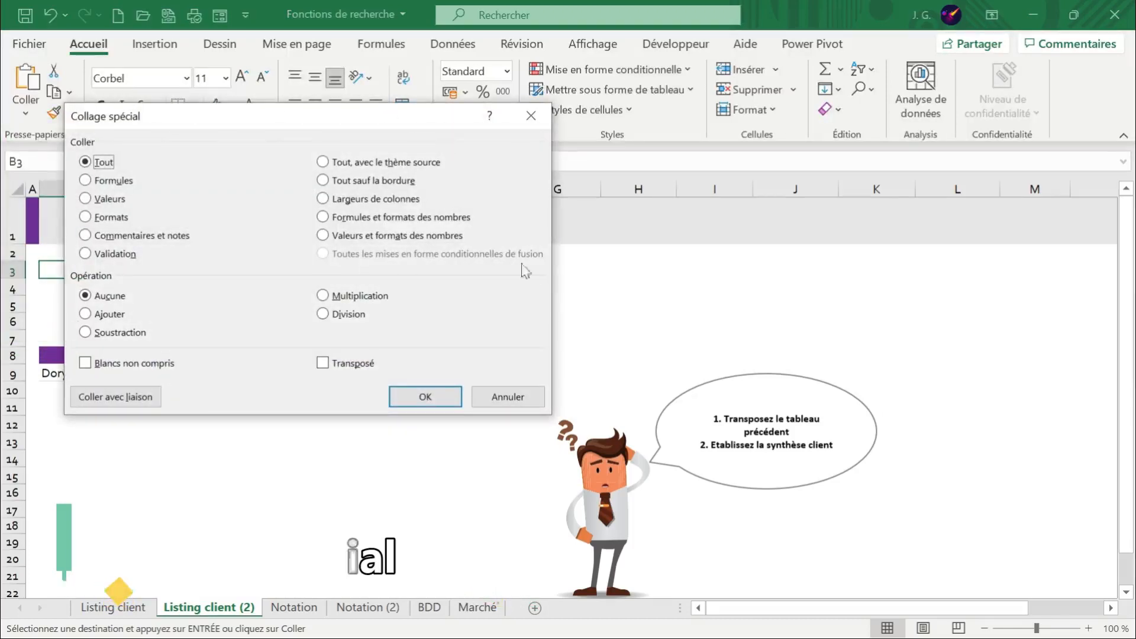
left_click(324, 363)
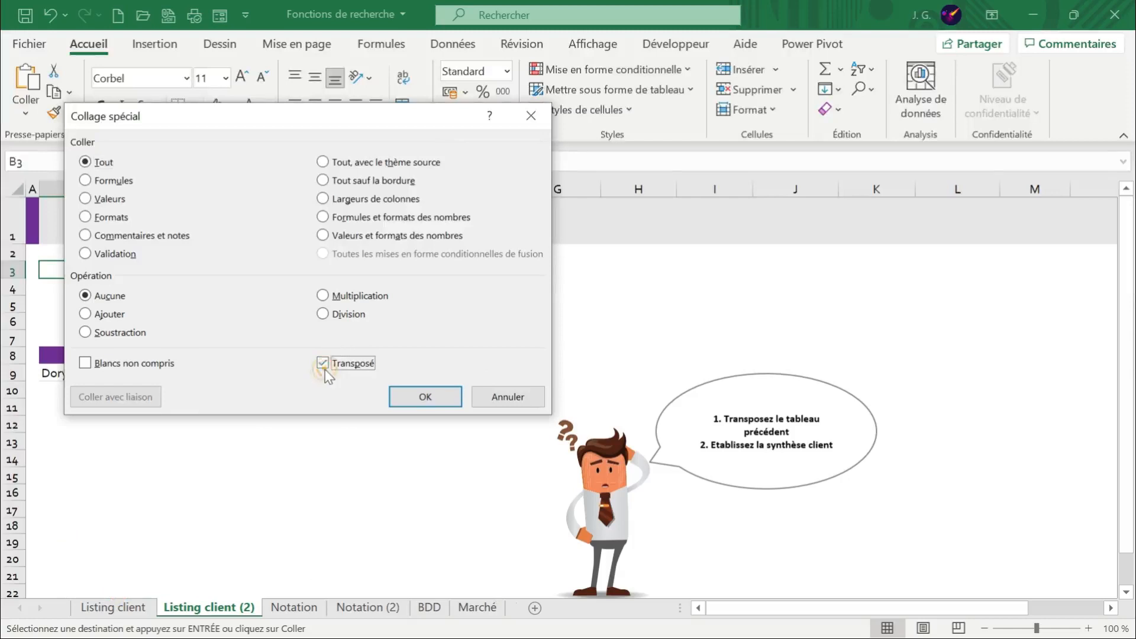
left_click(417, 400)
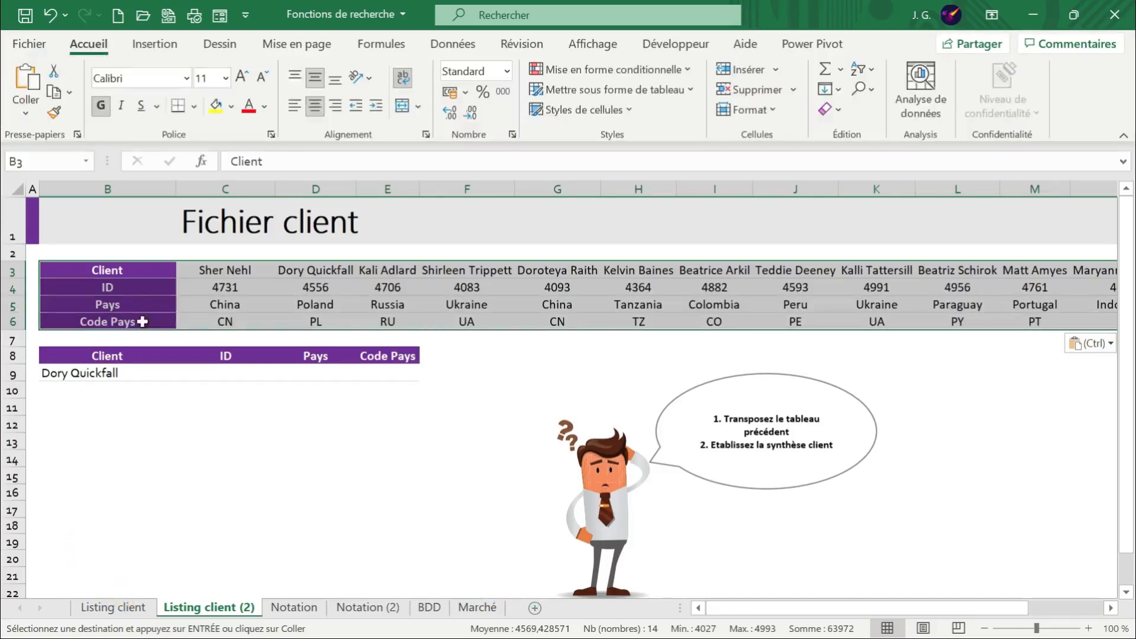
left_click(51, 15)
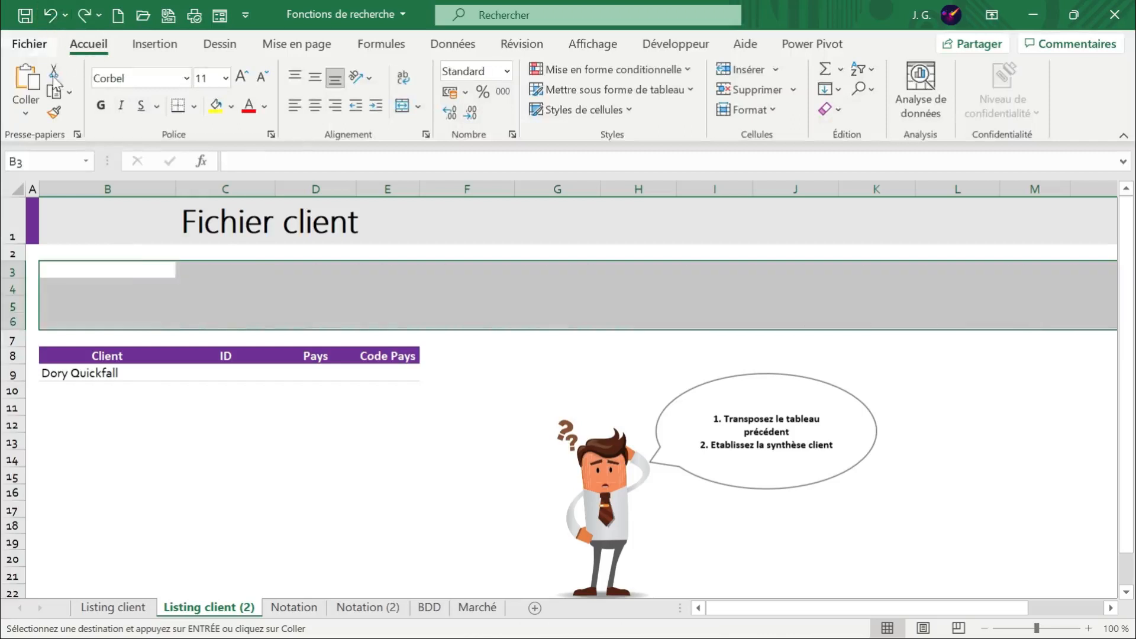
Paste the copied client table at cell B3 directly with the Transpose paste option.
left_click(122, 271)
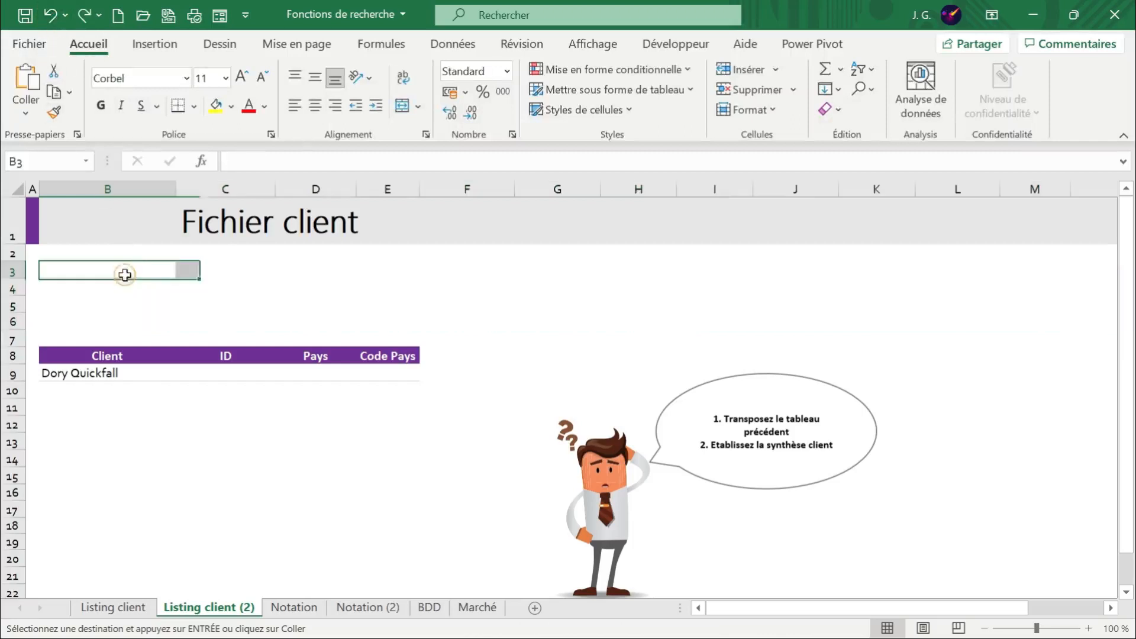
left_click(24, 110)
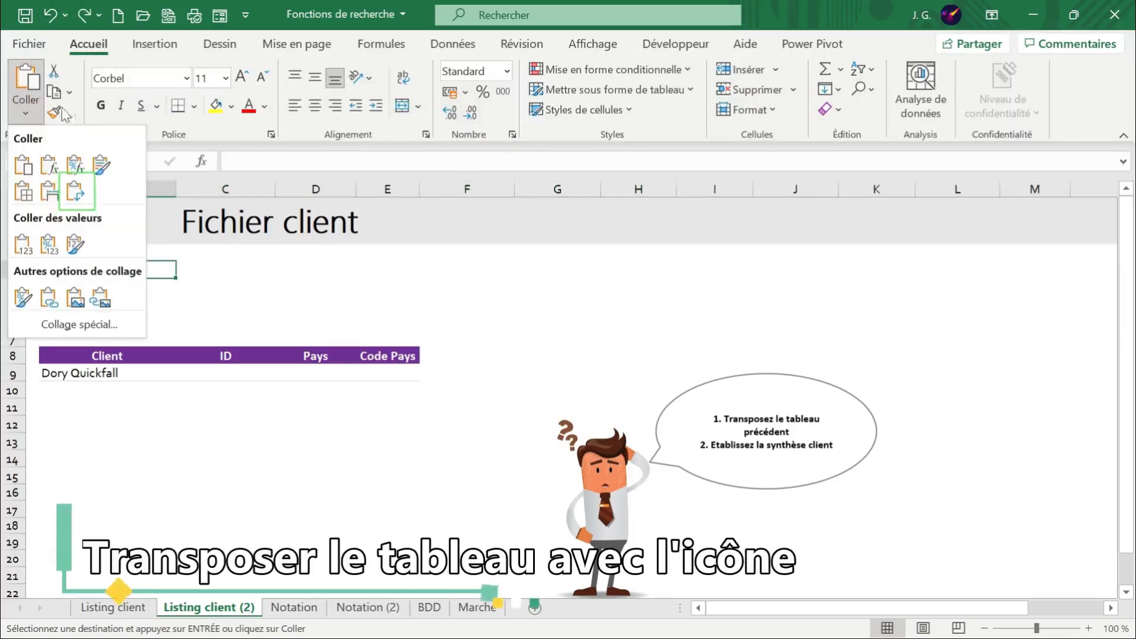
left_click(76, 190)
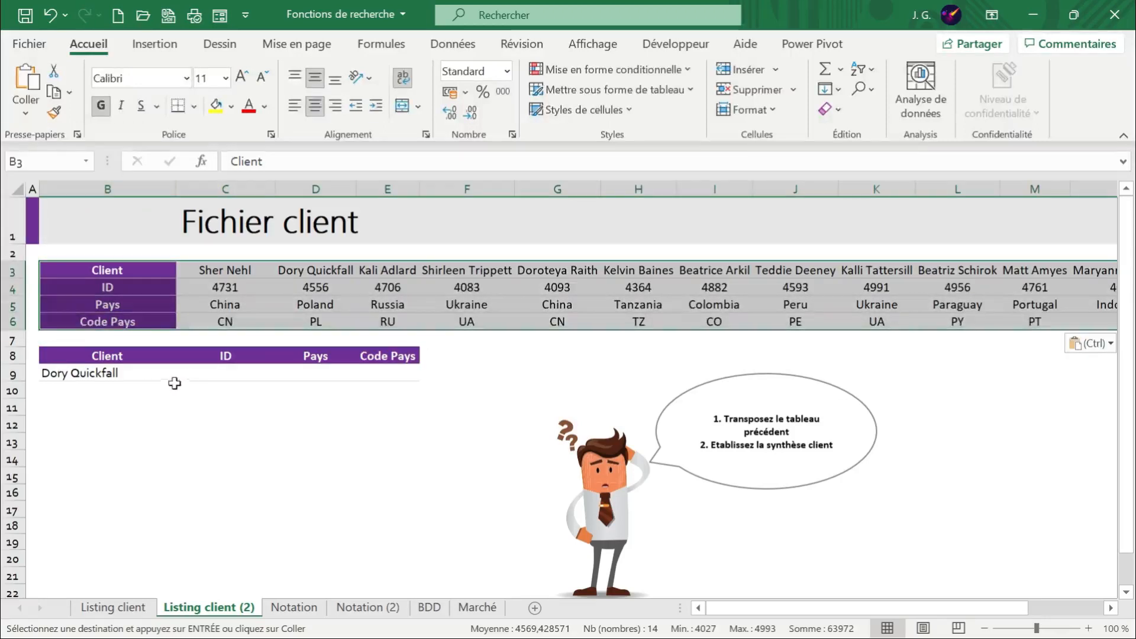
Check the outdated drop-down list in client cell B9 and clear all of its data validation settings.
left_click(195, 374)
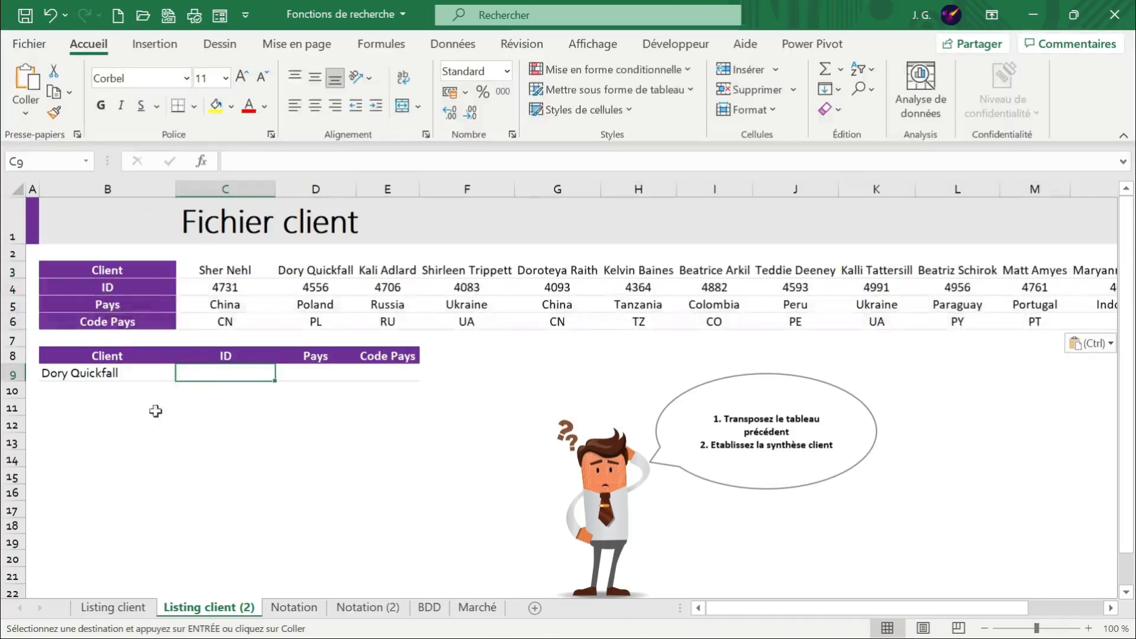
left_click(81, 379)
left_click(210, 377)
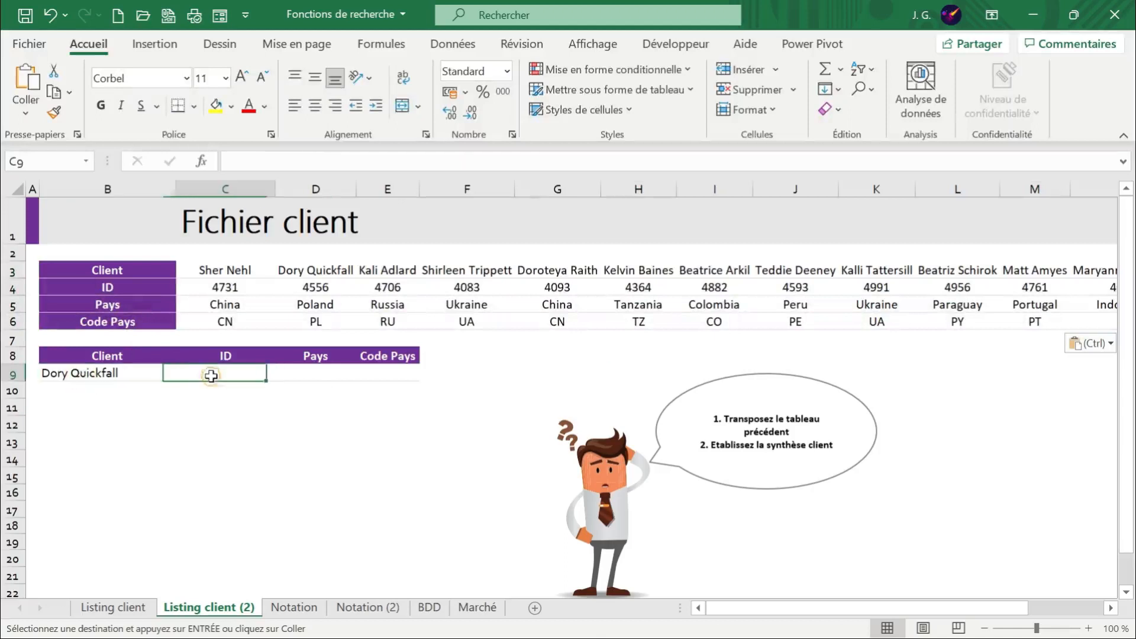
left_click(109, 375)
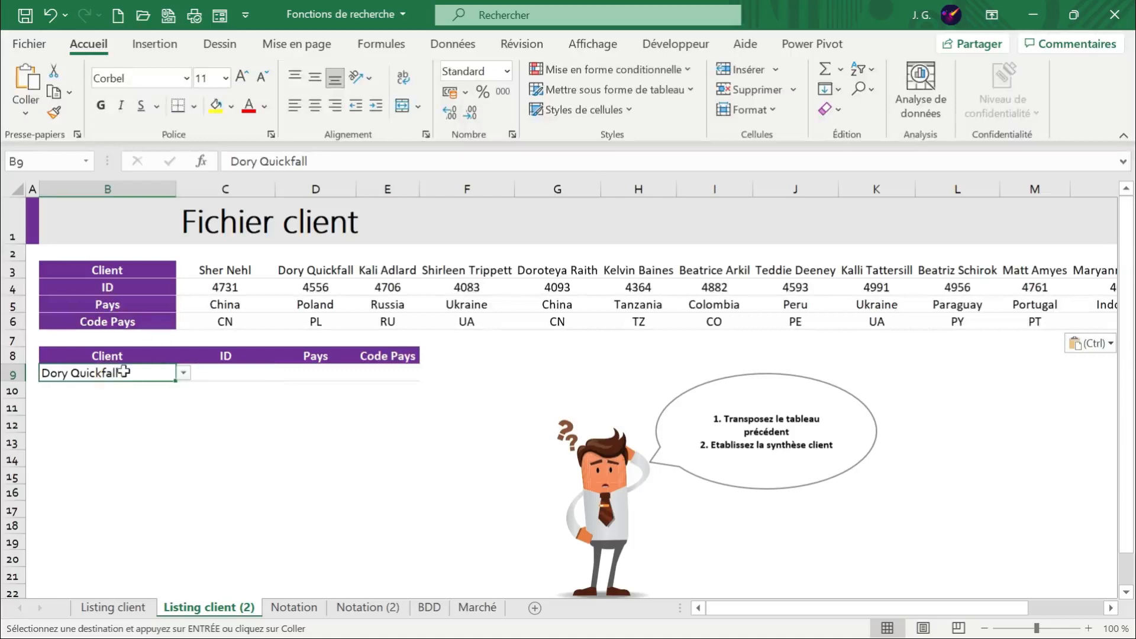
left_click(184, 373)
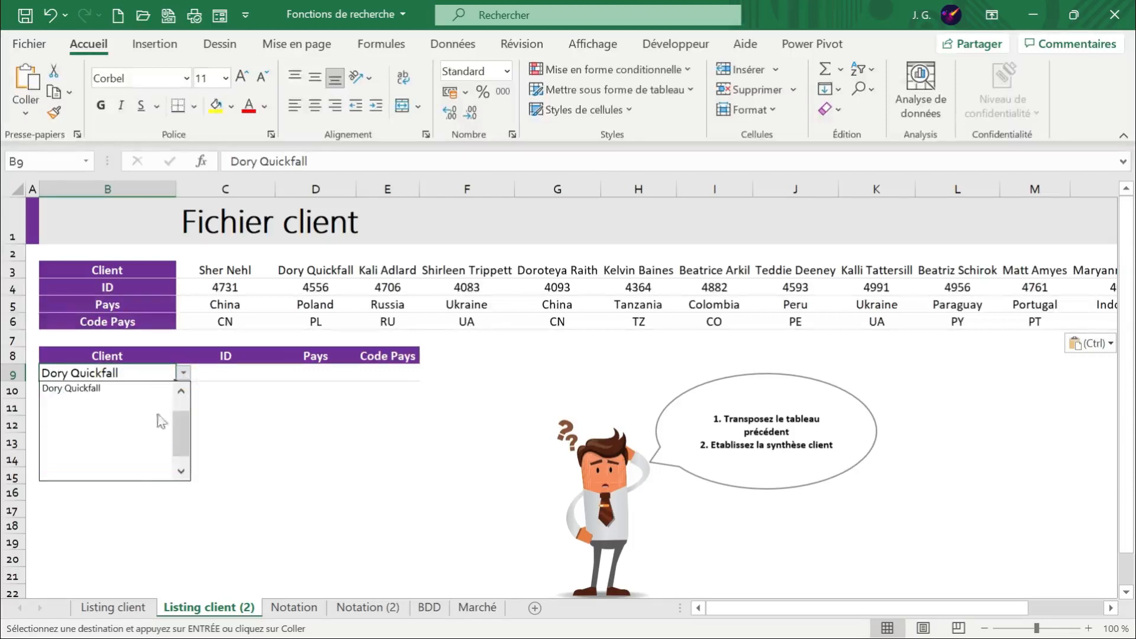
left_click(158, 374)
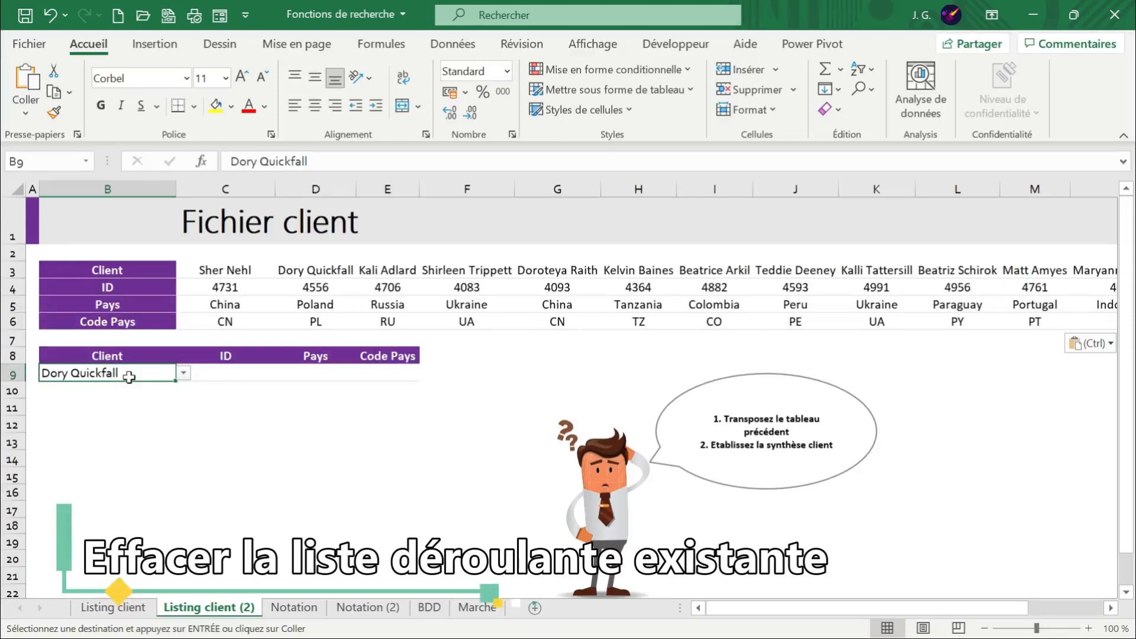
left_click(443, 50)
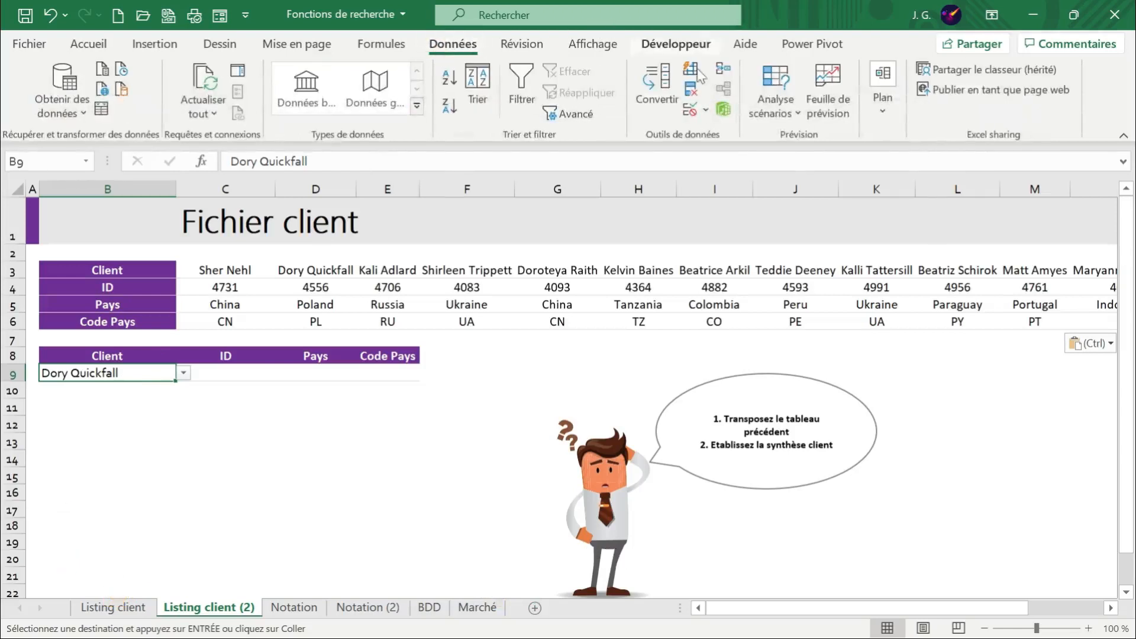
left_click(689, 112)
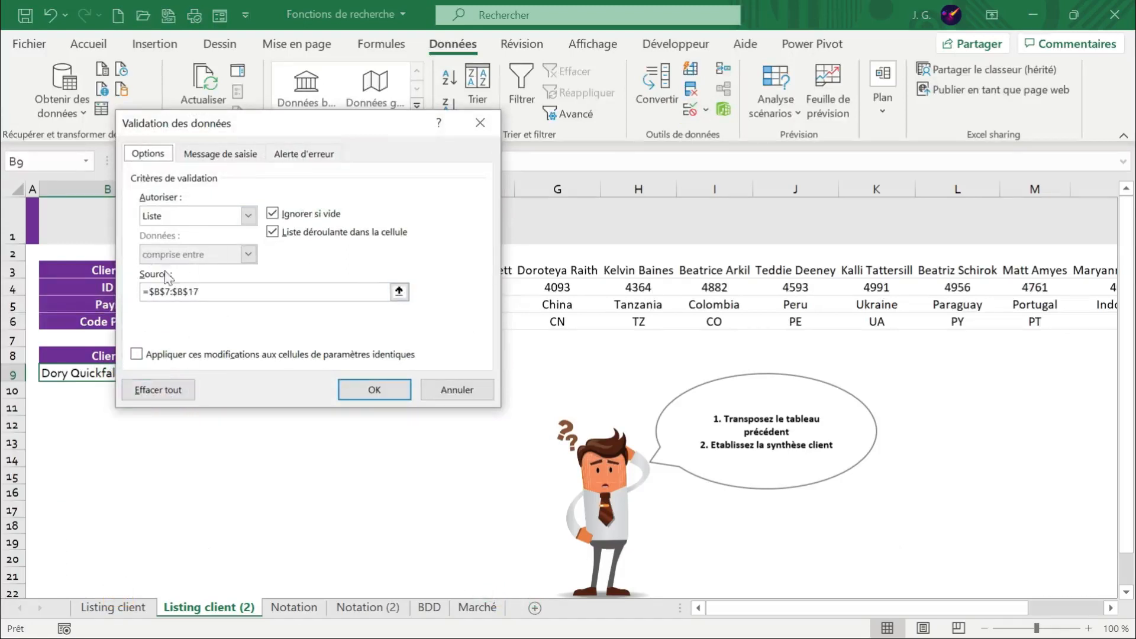
left_click(180, 392)
left_click(373, 390)
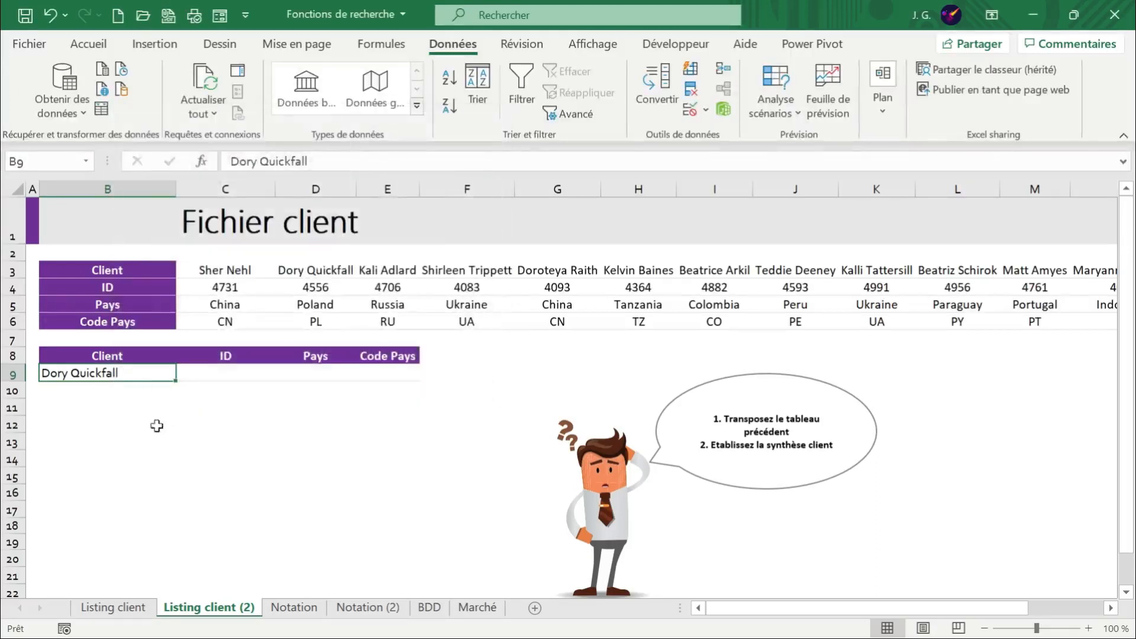
Delete the client name left in cell B9 of the summary table.
left_click(129, 439)
left_click(113, 374)
key("Delete")
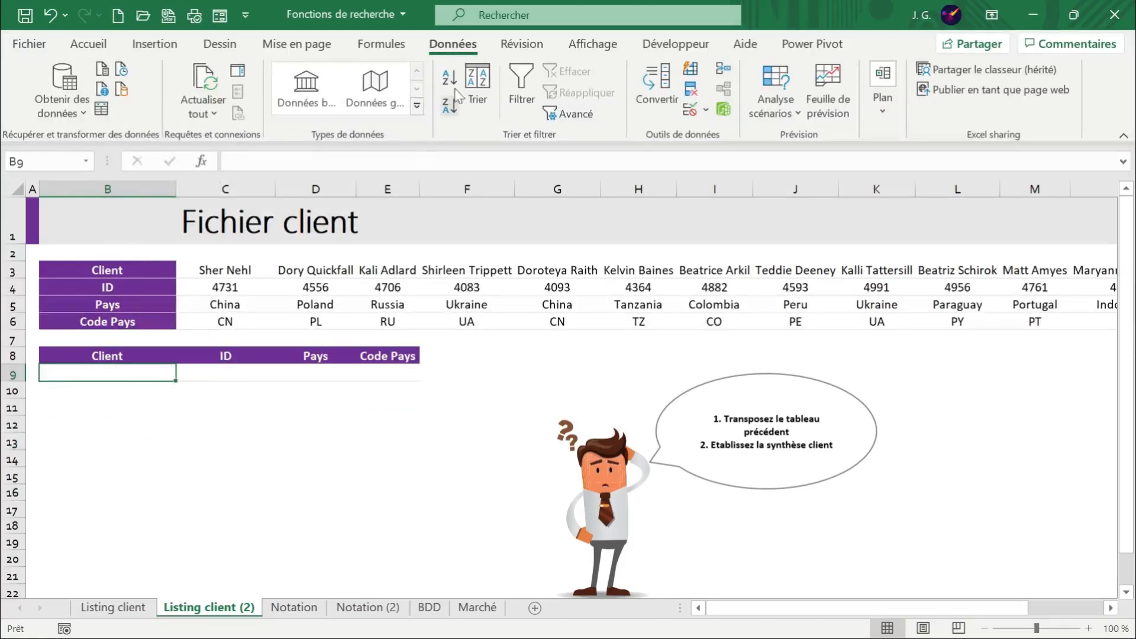
Create a Liste data validation in cell B9 using the transposed client names =$C$3:$P$3 as its source.
left_click(691, 113)
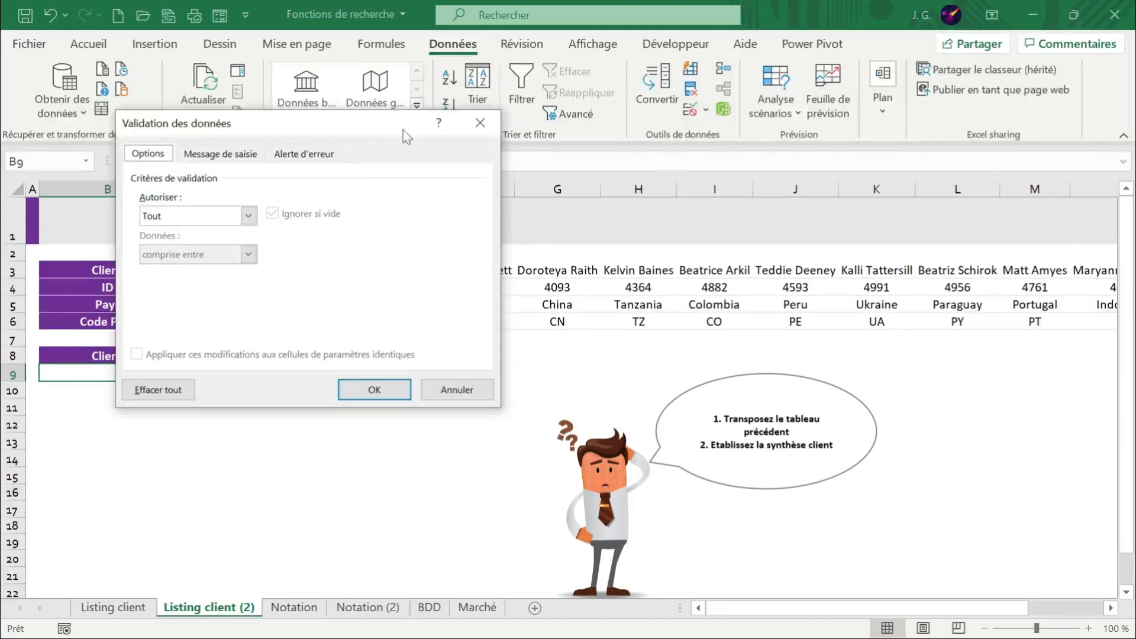
left_click_drag(358, 123, 956, 112)
left_click(847, 205)
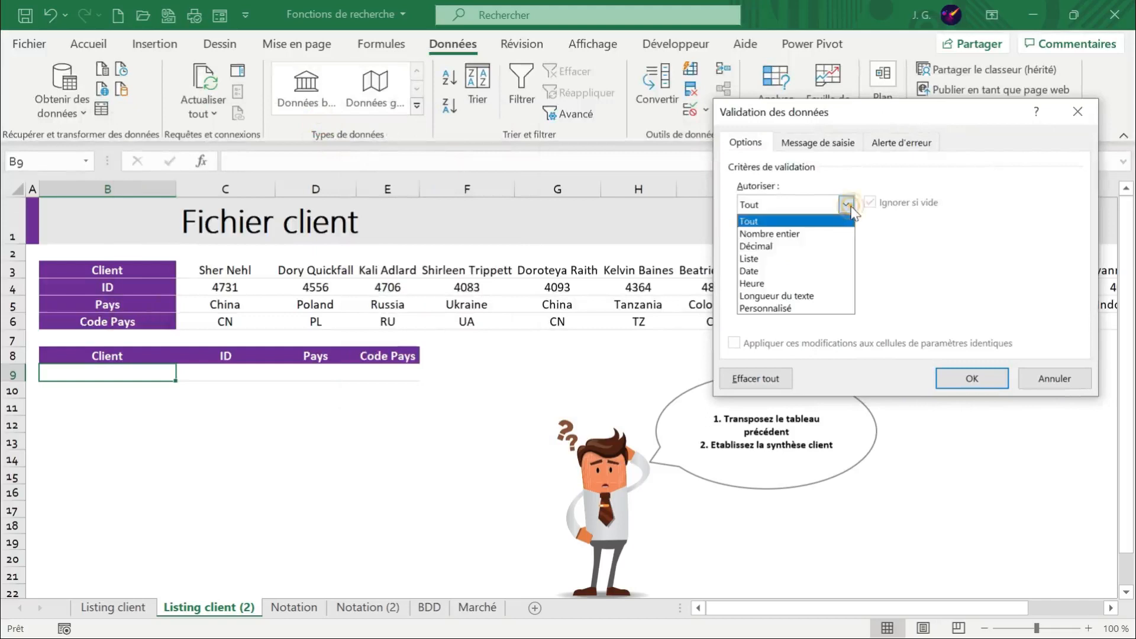
left_click(800, 258)
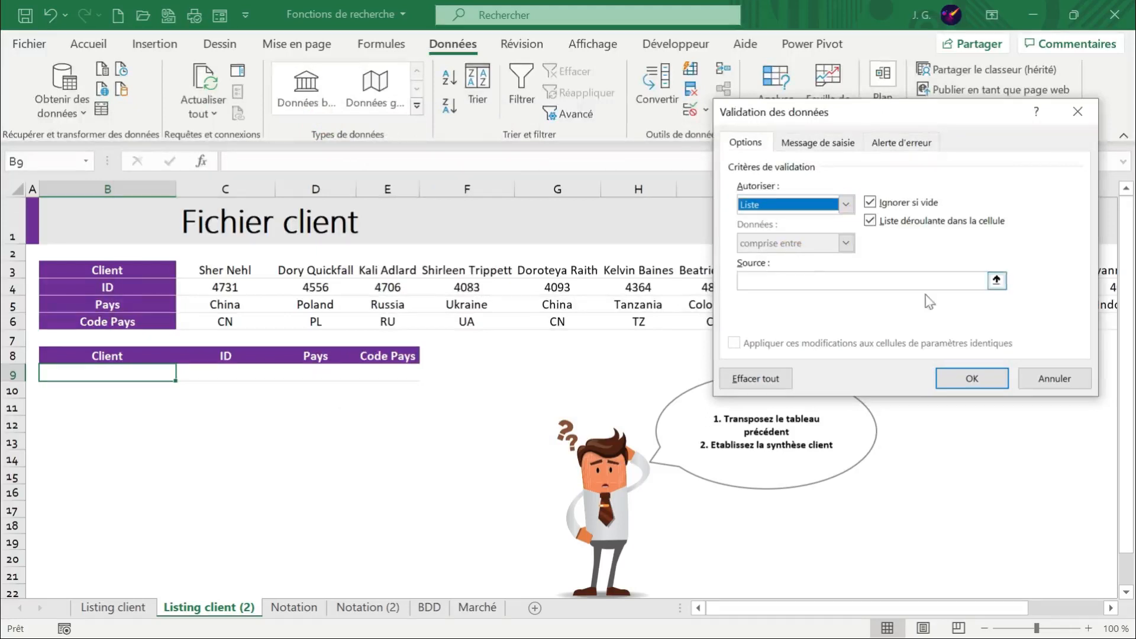
left_click(996, 281)
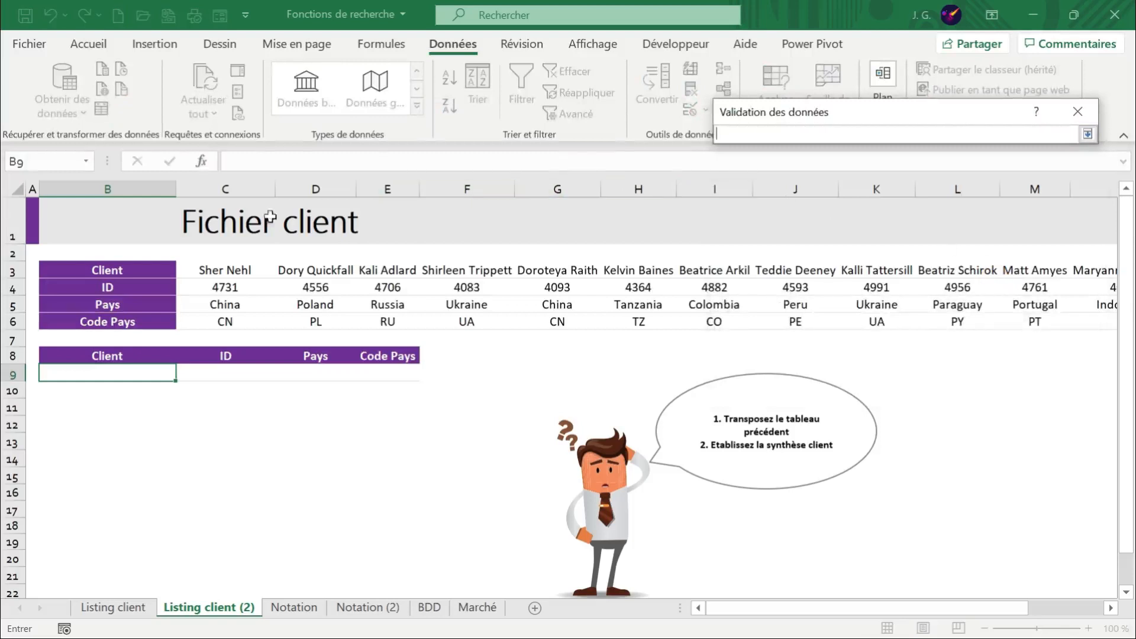
left_click(193, 270)
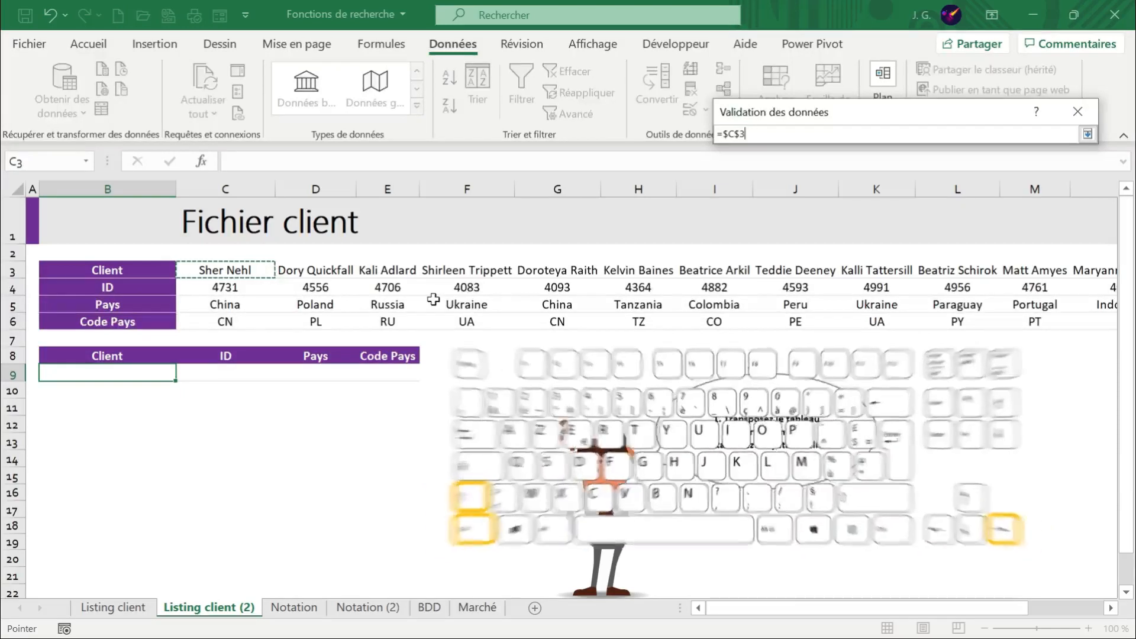
key("ctrl+shift+Right")
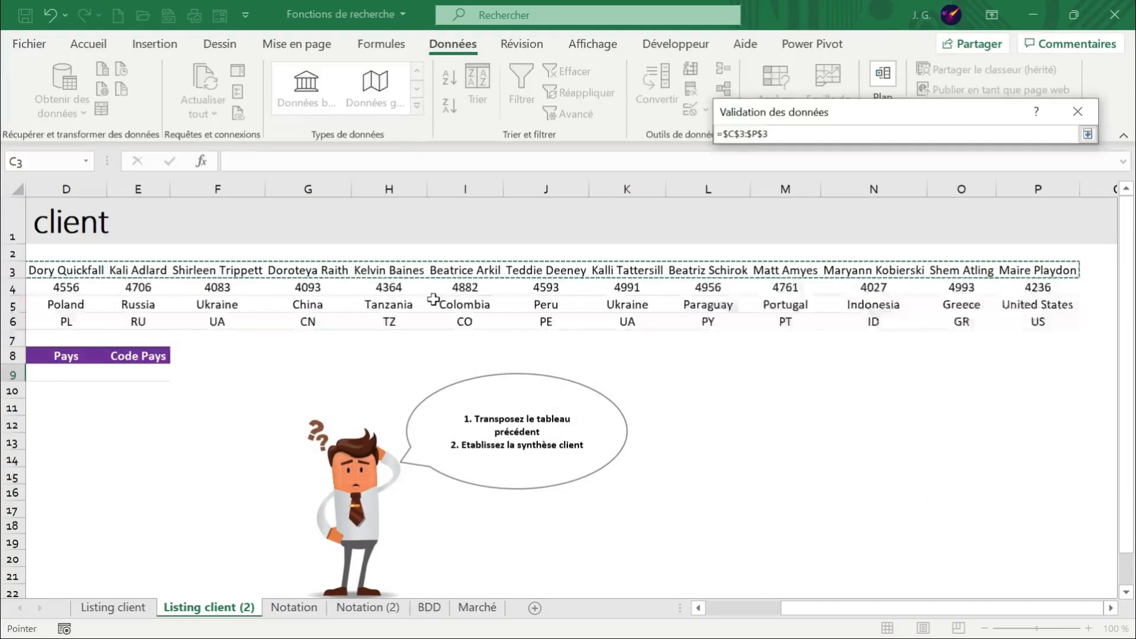
key("Return")
key("Return")
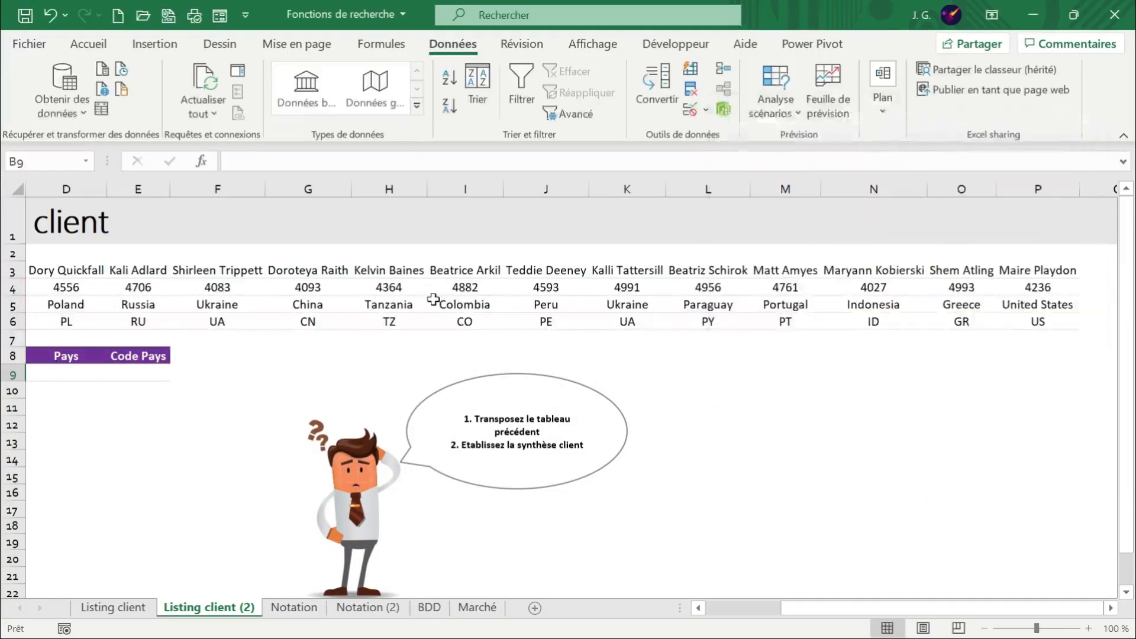
Choose the second client name from the drop-down list in cell B9.
left_click(750, 613)
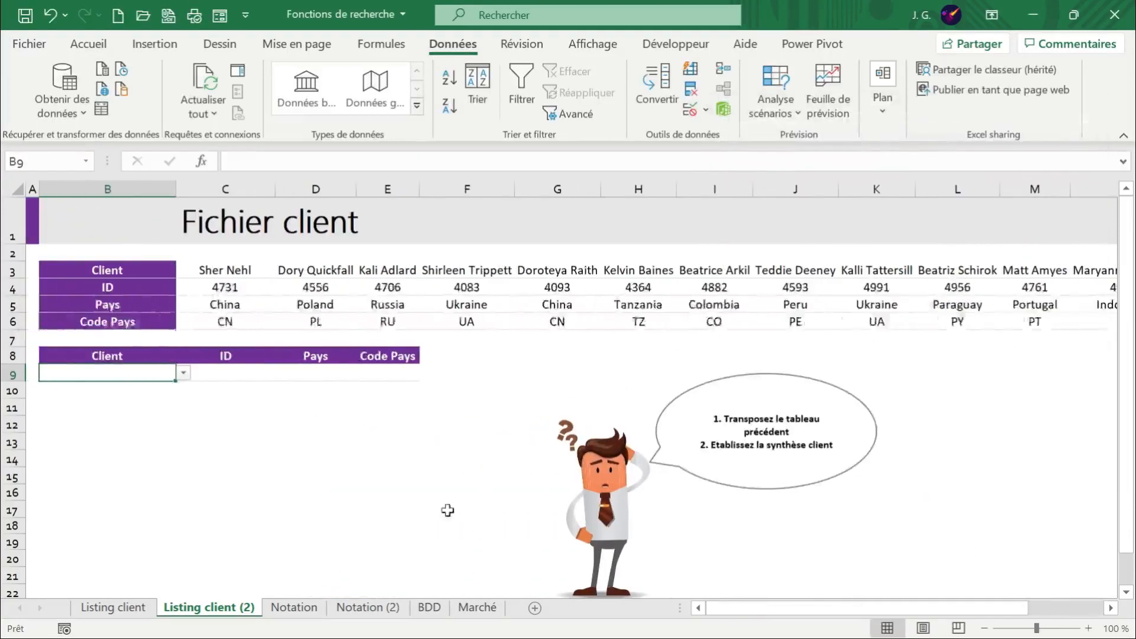
left_click(183, 372)
left_click(79, 401)
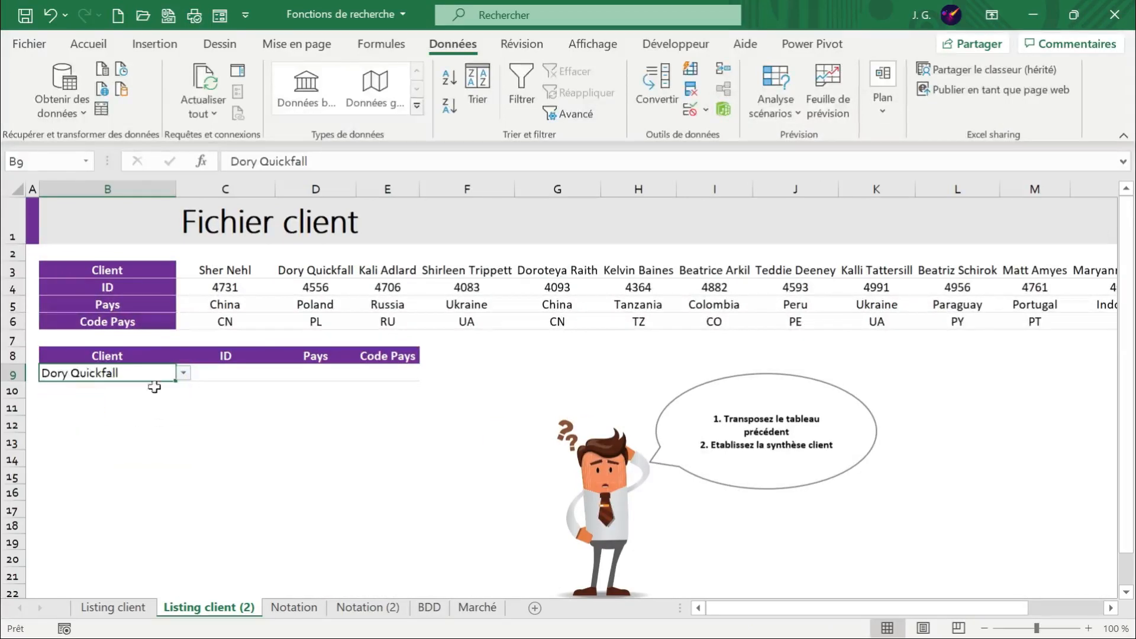
Begin a RECHERCHEH formula in ID cell C9 with the absolute reference $B$9 as its lookup value.
left_click(222, 372)
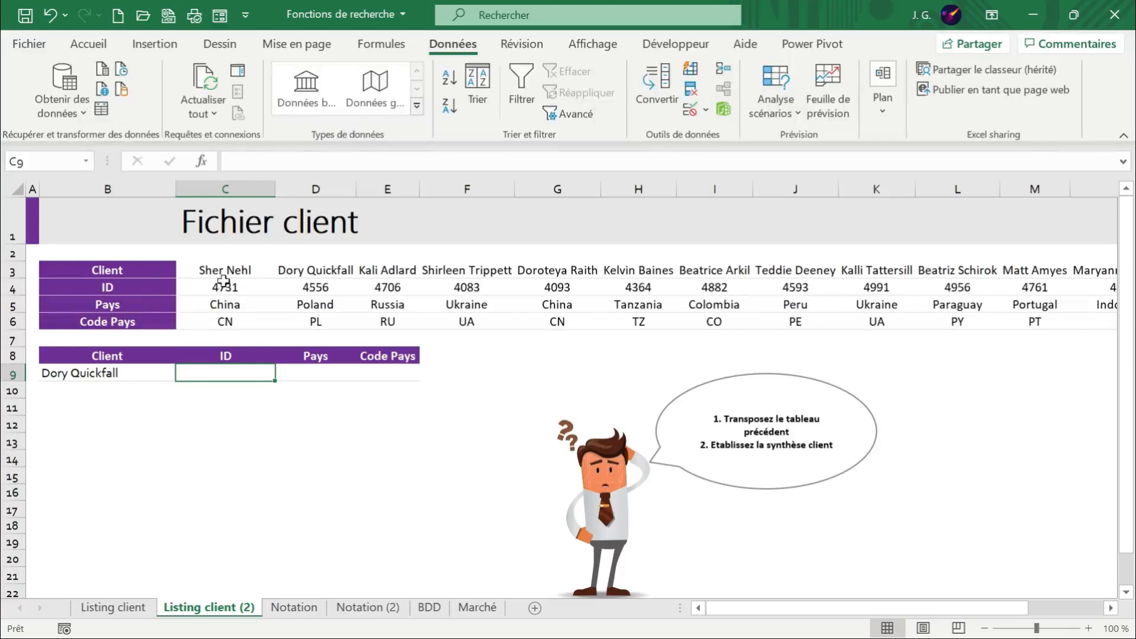
left_click_drag(138, 269, 124, 324)
left_click(194, 268)
left_click(215, 372)
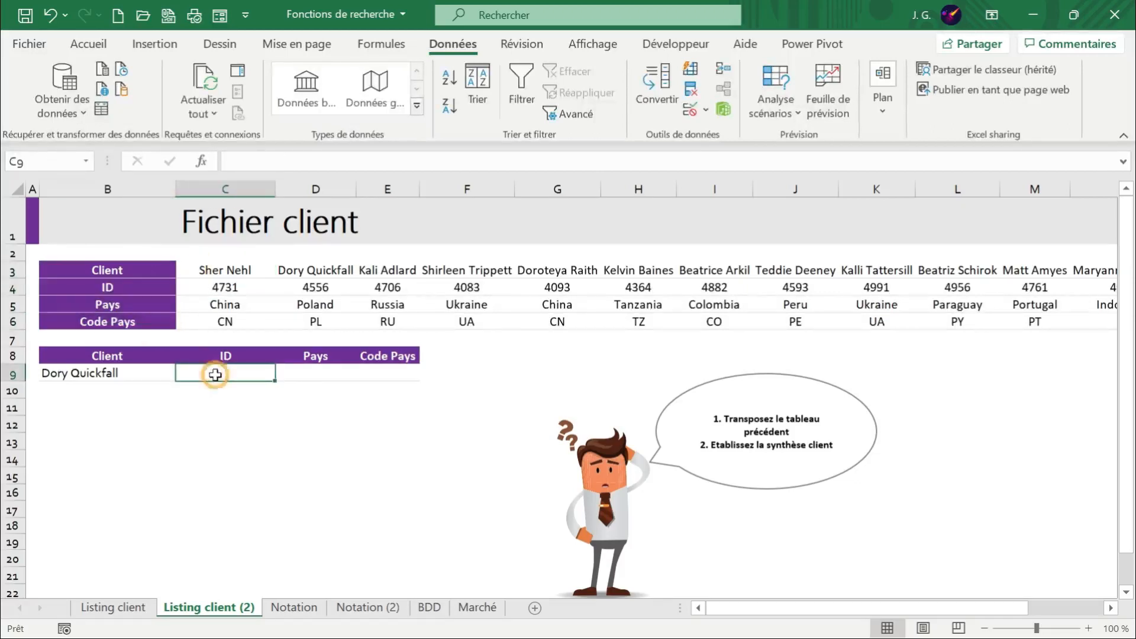
type("=reche")
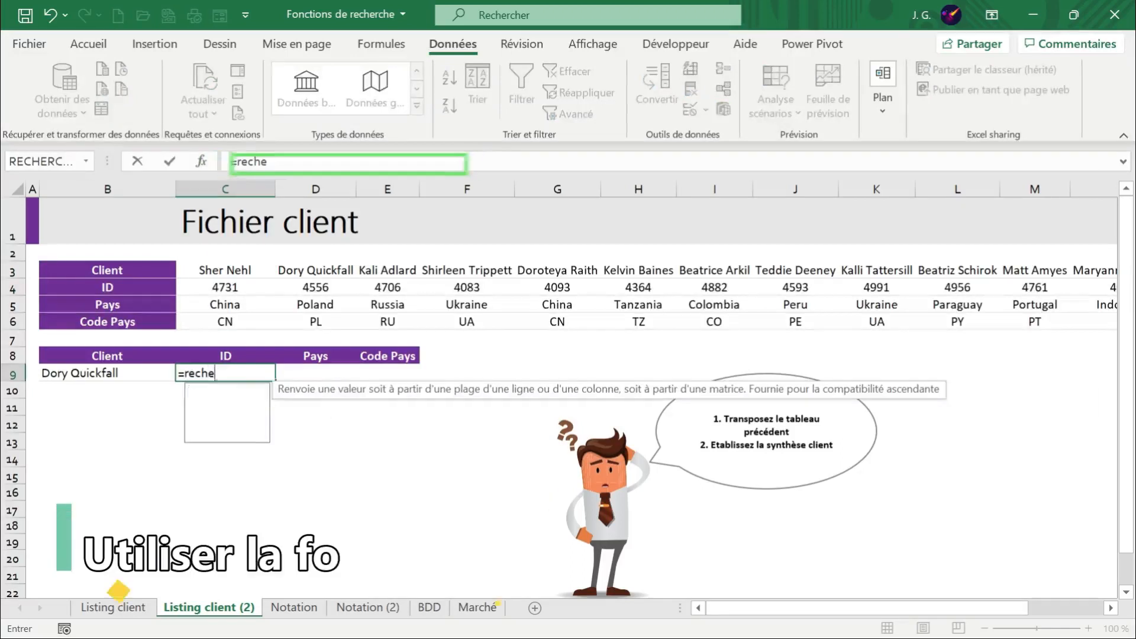
type("rcheh(")
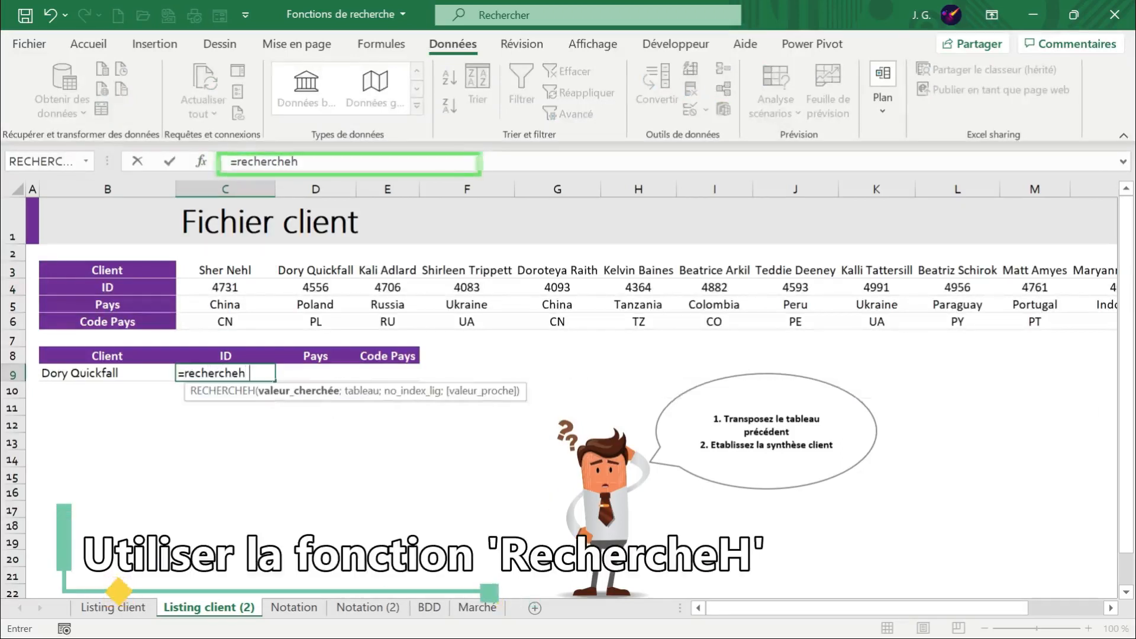
left_click(69, 375)
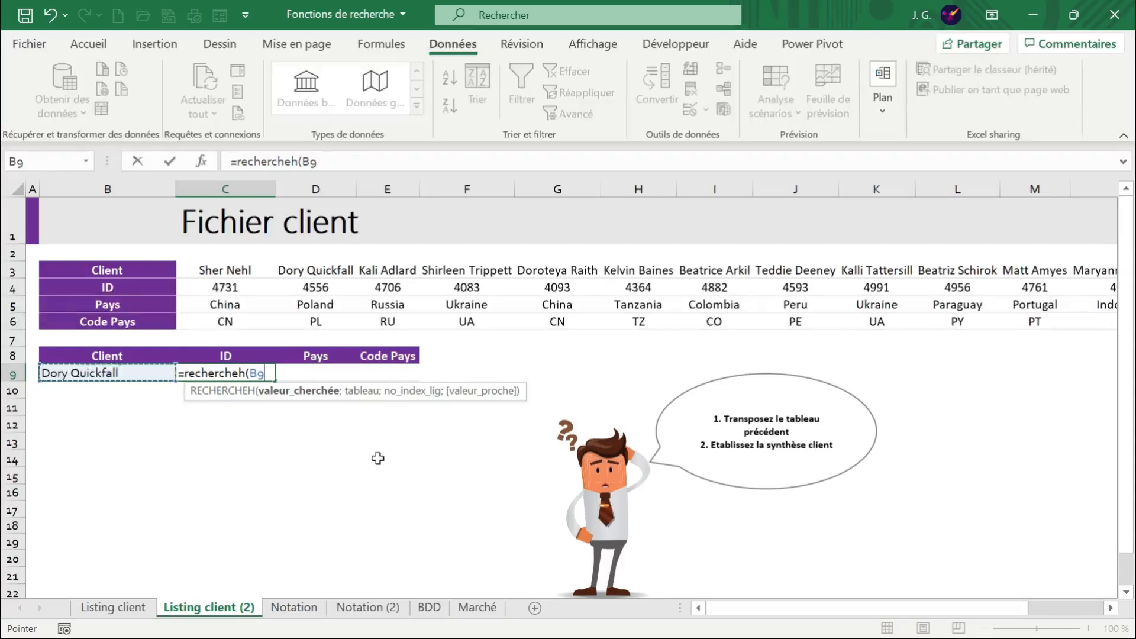
key("F4")
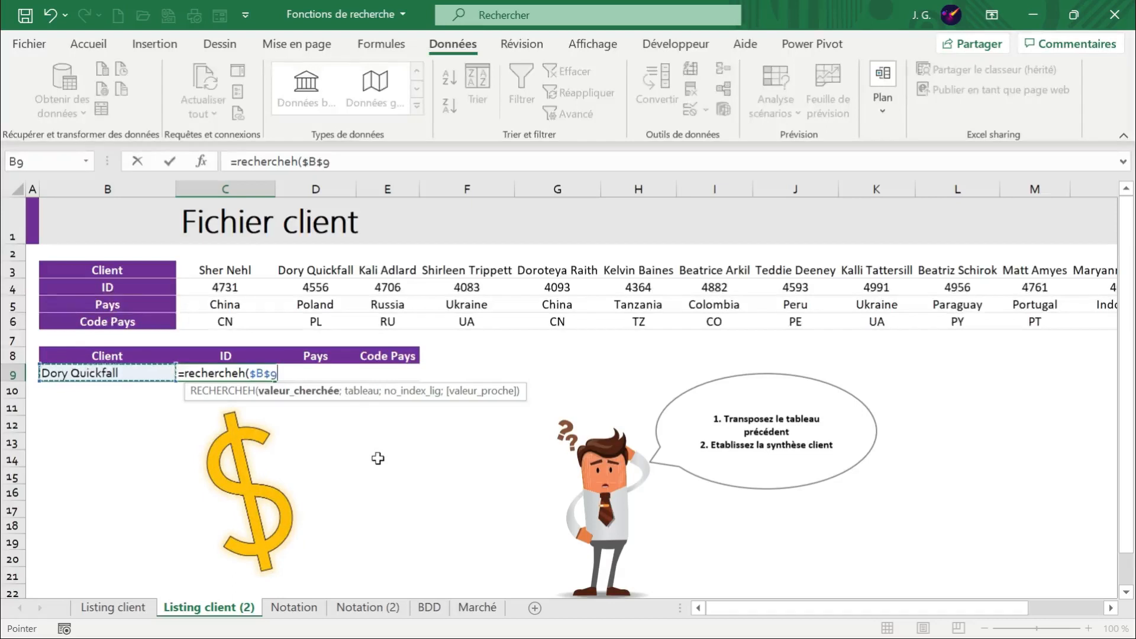
type(";")
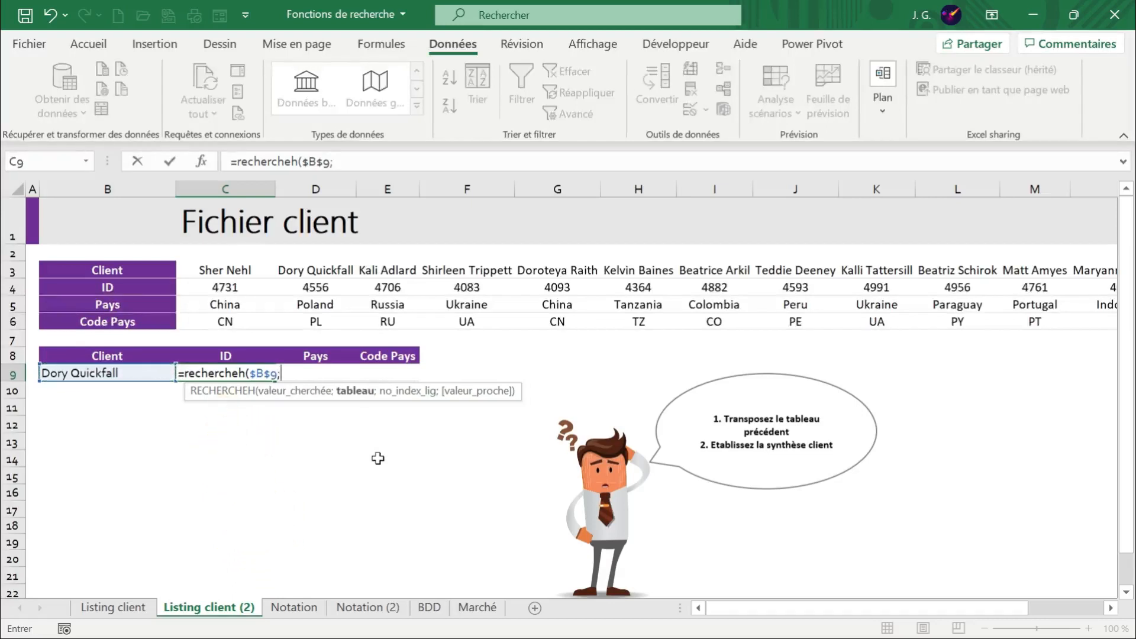
Set the formula's table argument to the transposed client data as the absolute range $C$3:$P$6.
left_click(196, 267)
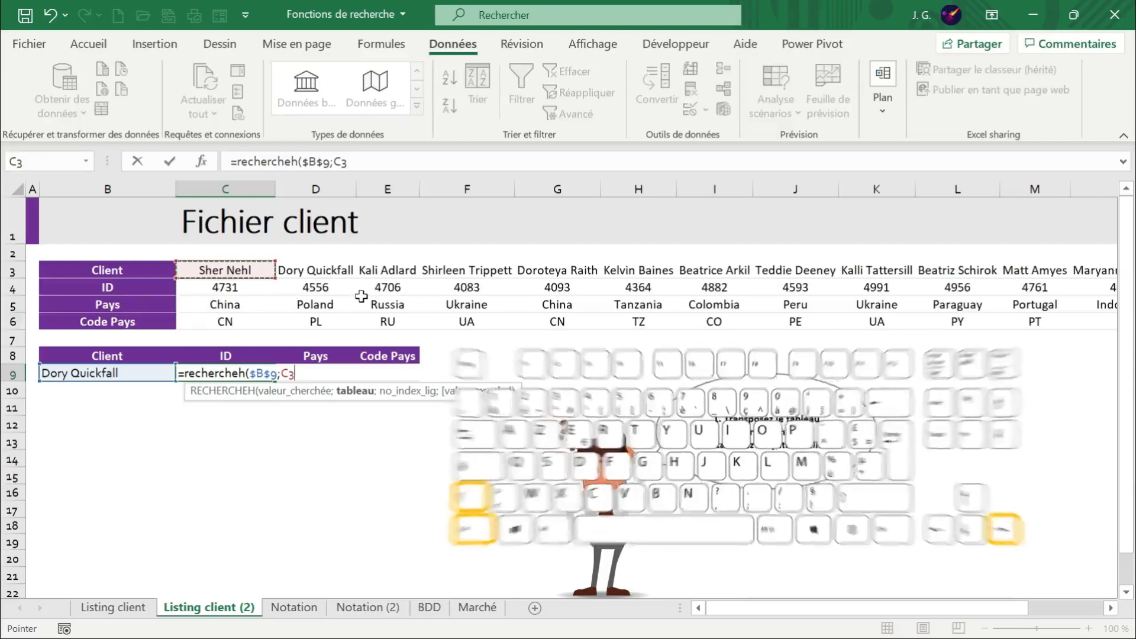
key("ctrl+shift+Right")
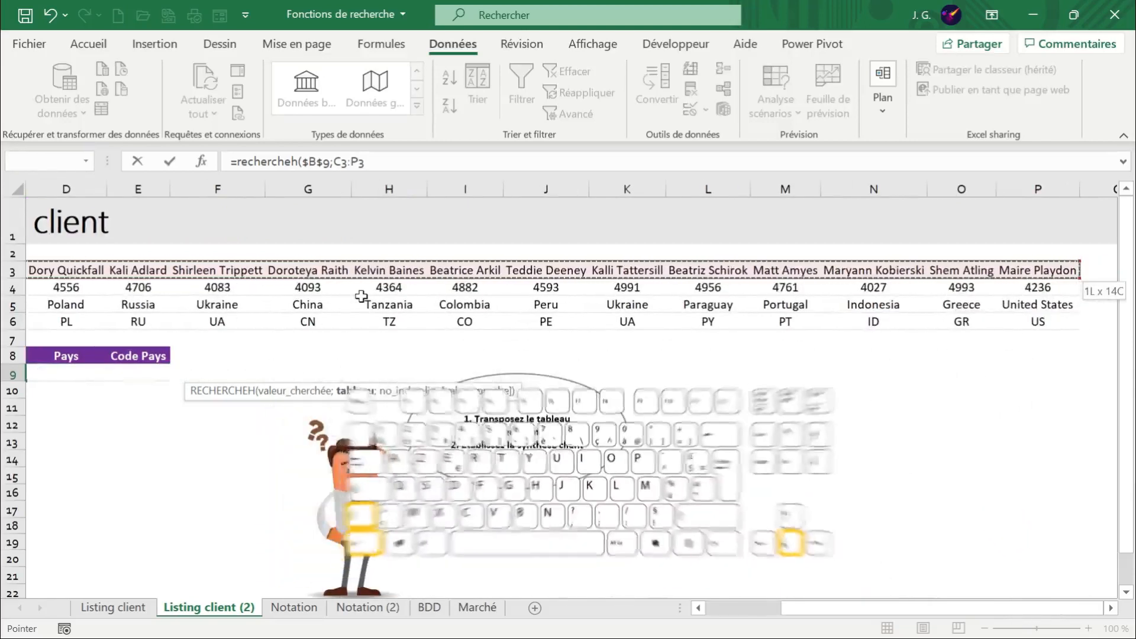
key("ctrl+shift+Down")
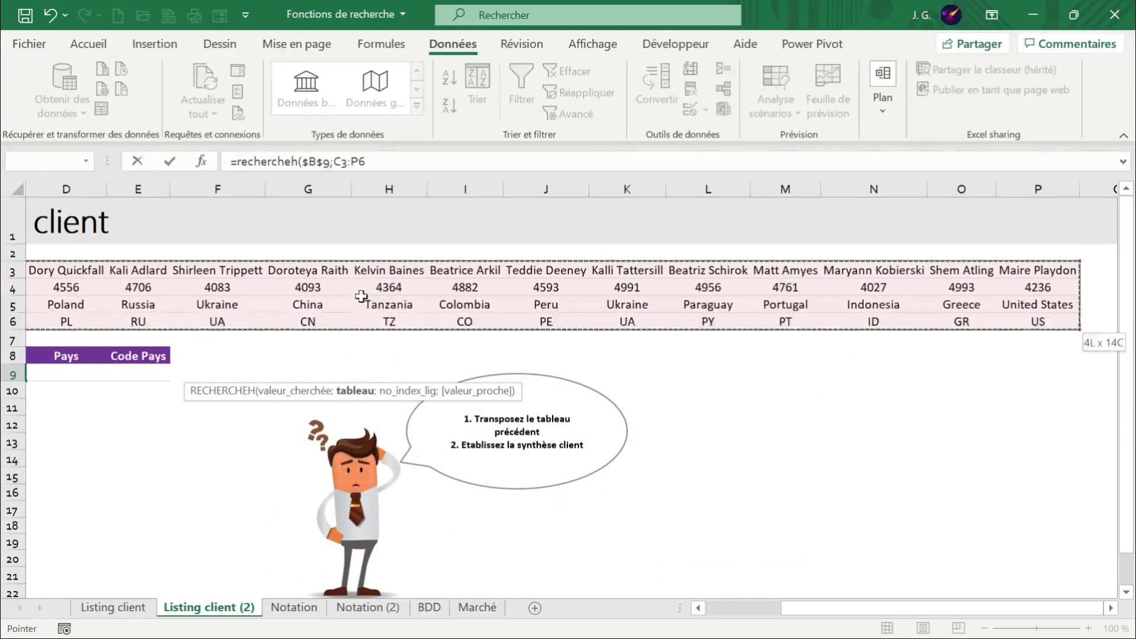
left_click(398, 161)
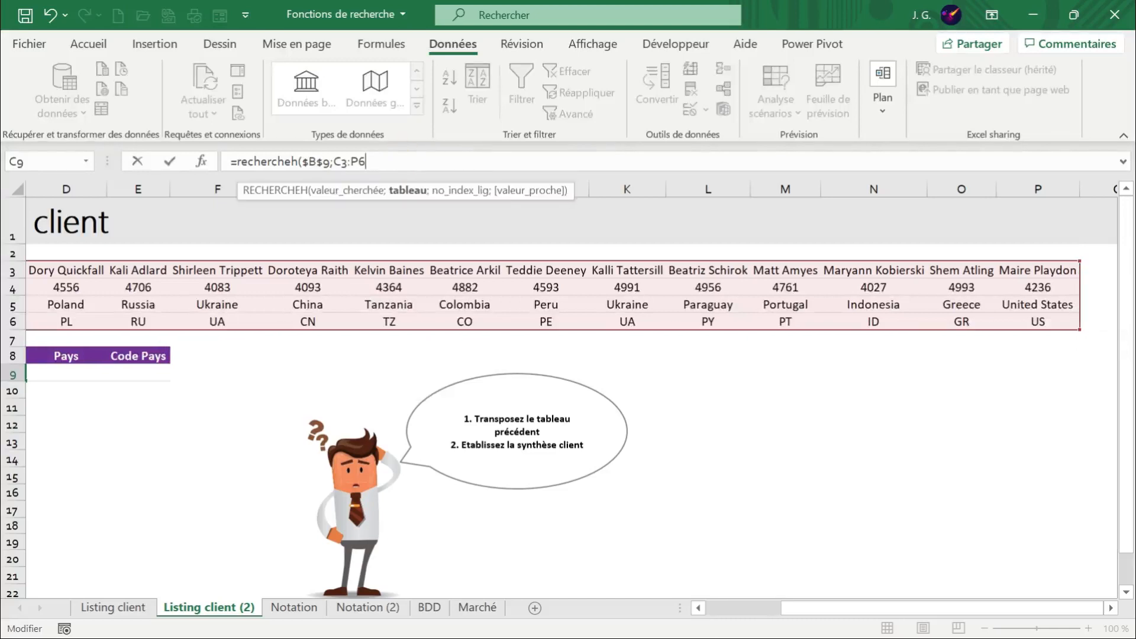
key("F4")
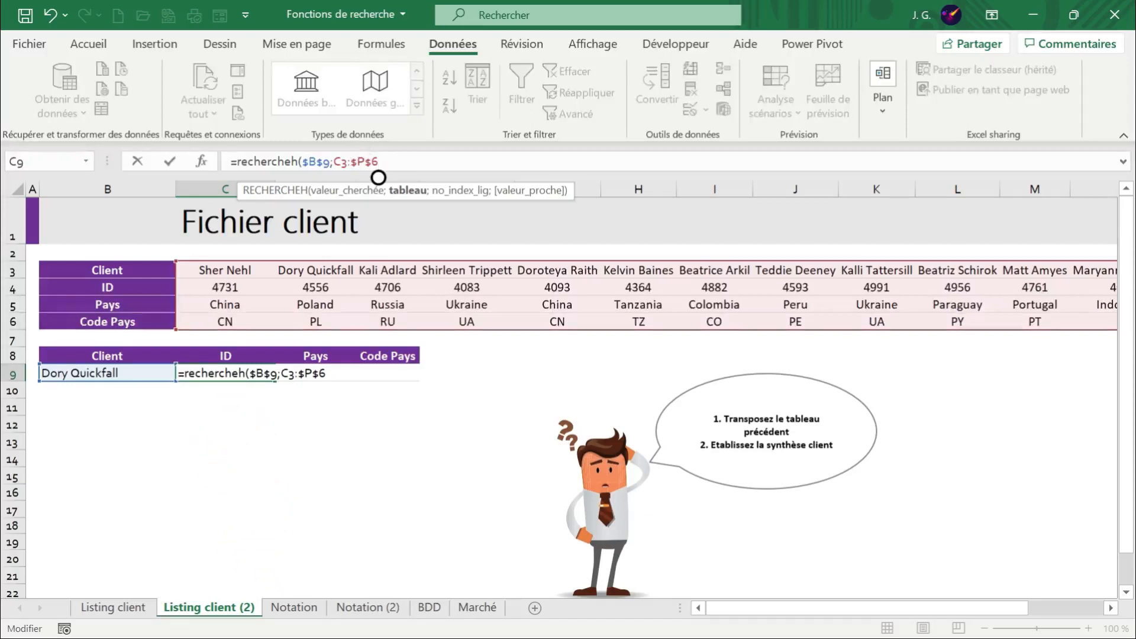
left_click_drag(378, 166, 346, 164)
key("F4")
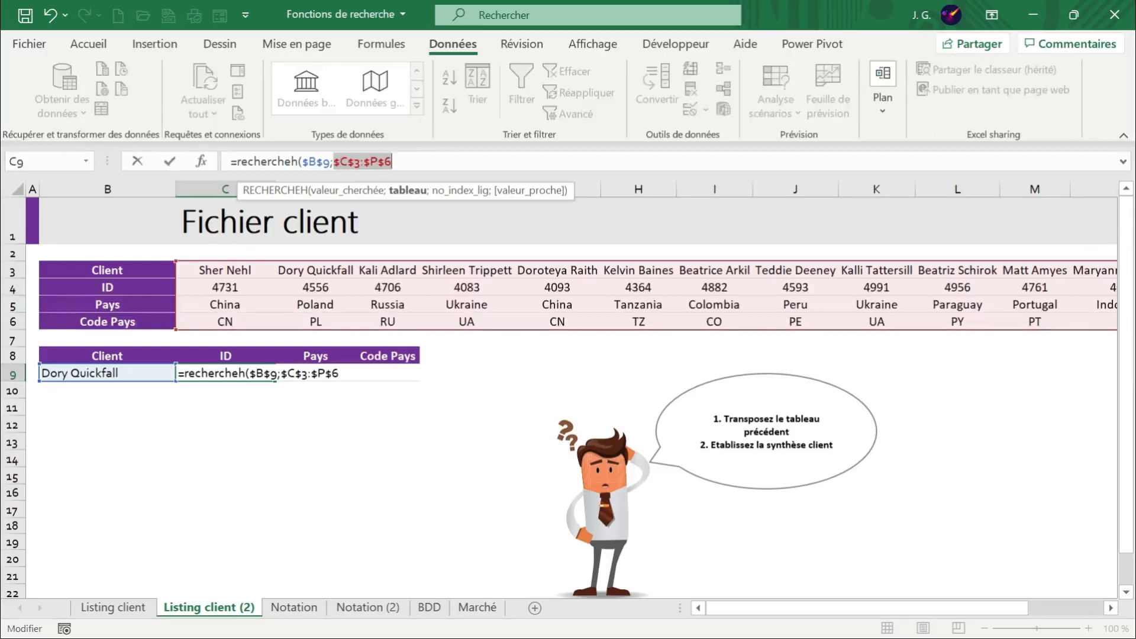
left_click(409, 161)
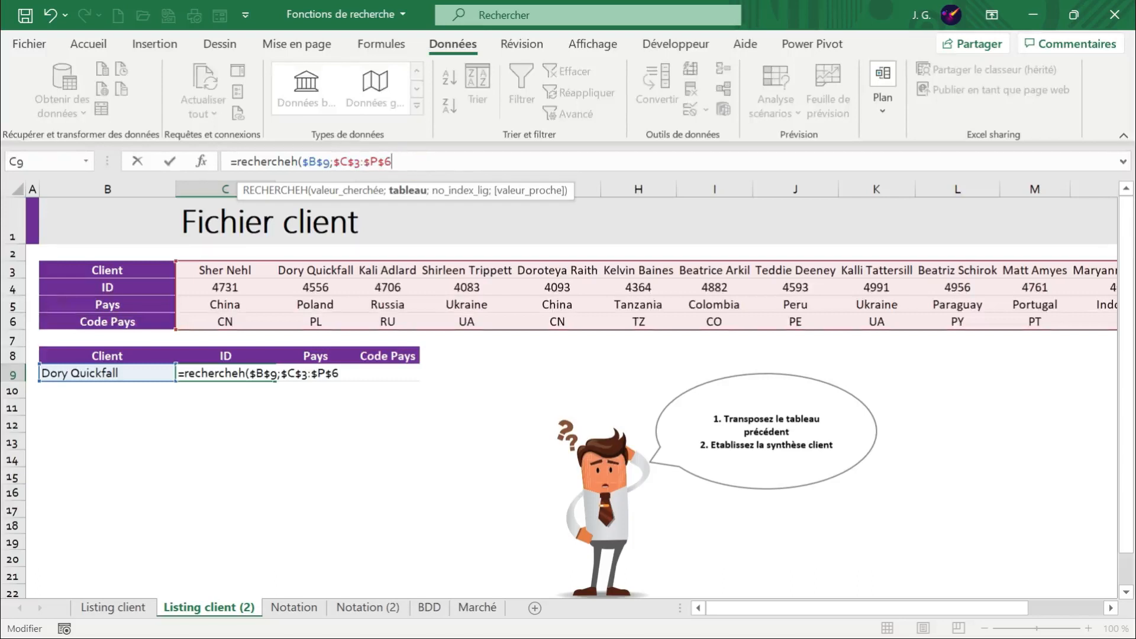
Complete the C9 formula with row index 2 and exact match FAUX, and fill it across to D9:E9.
type(";")
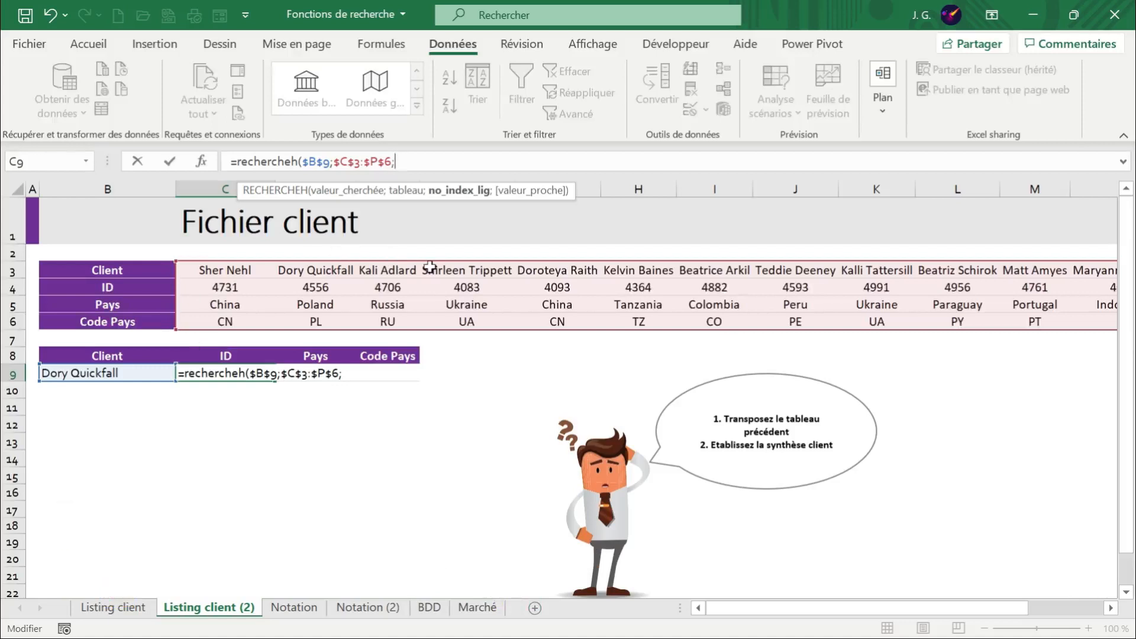
type(";")
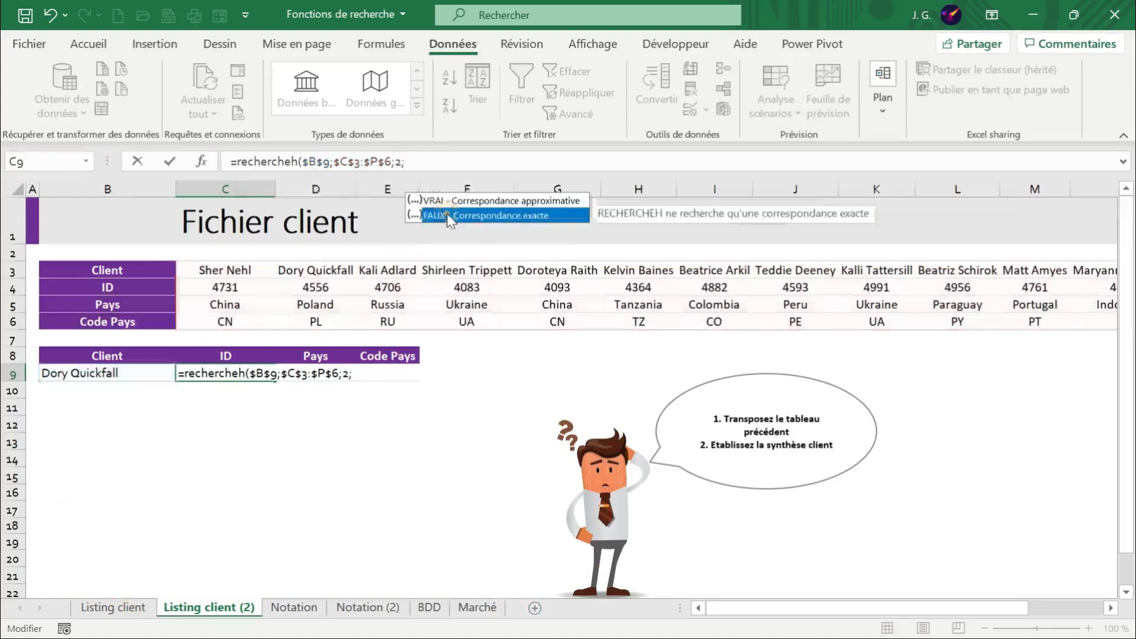
double_click(448, 216)
key("Return")
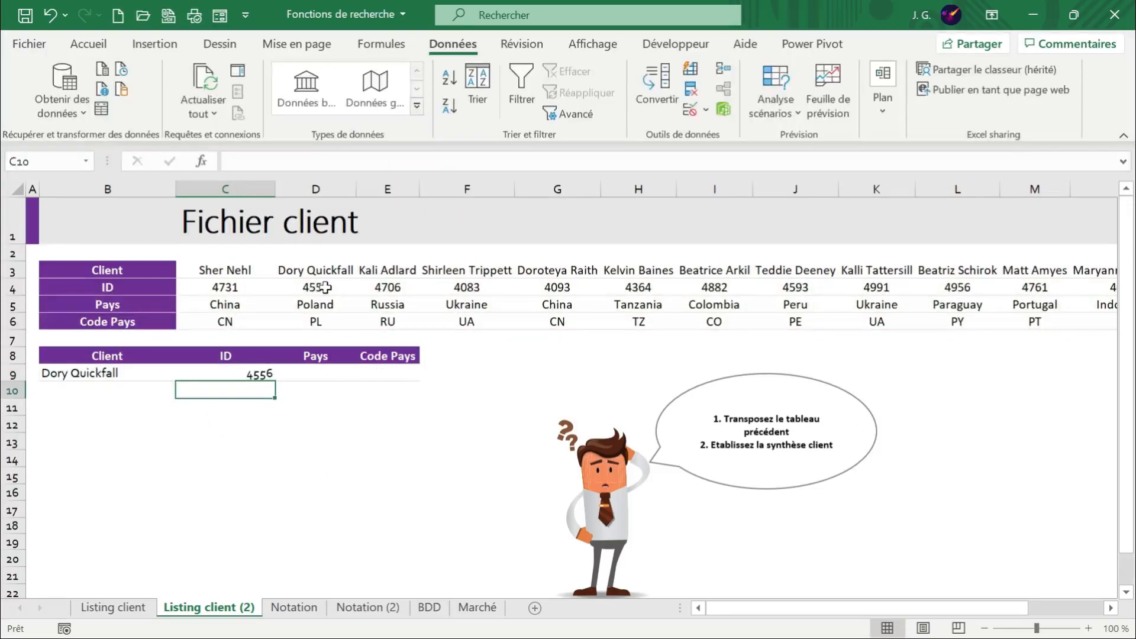
left_click(266, 374)
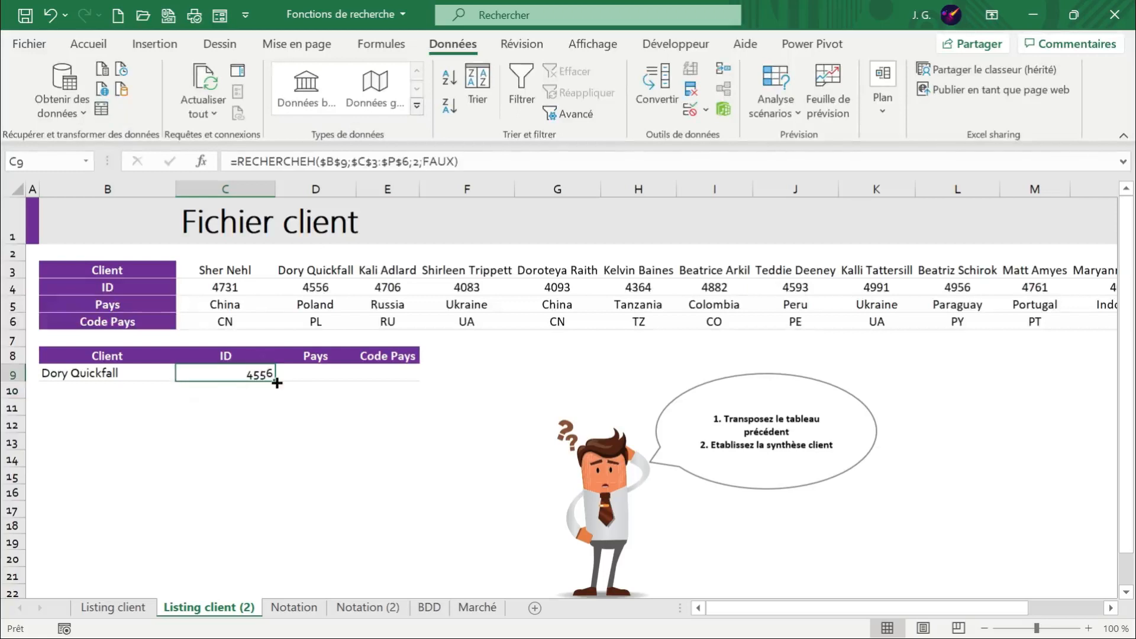
left_click_drag(276, 383, 414, 378)
Change the row index of the RECHERCHEH formula in Pays cell D9 to 3.
double_click(314, 374)
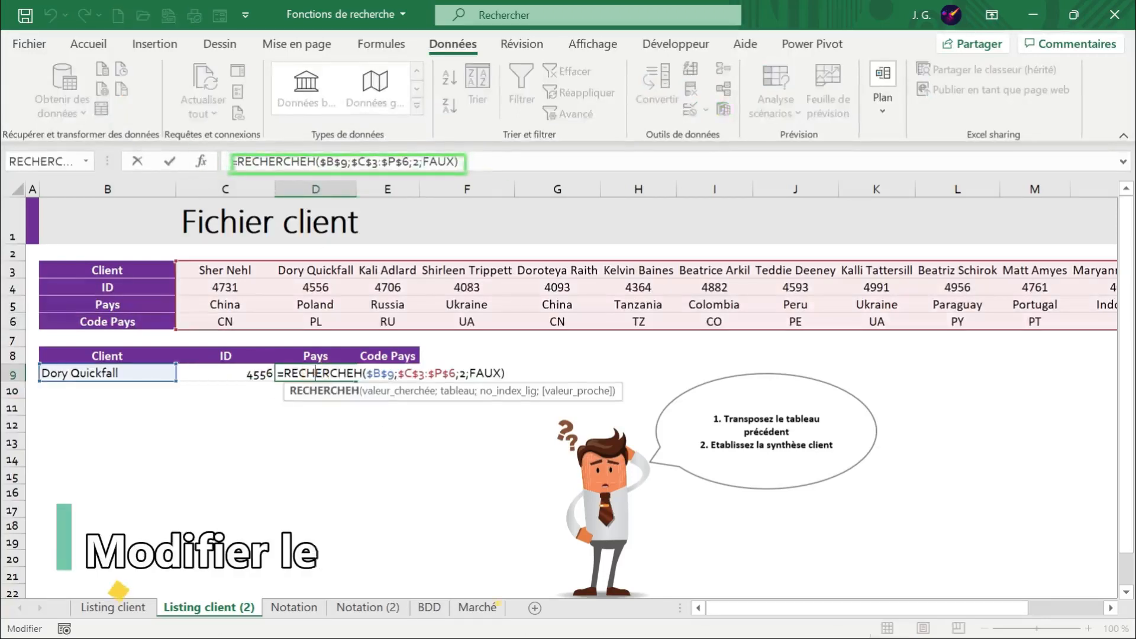
left_click(454, 373)
key("BackSpace")
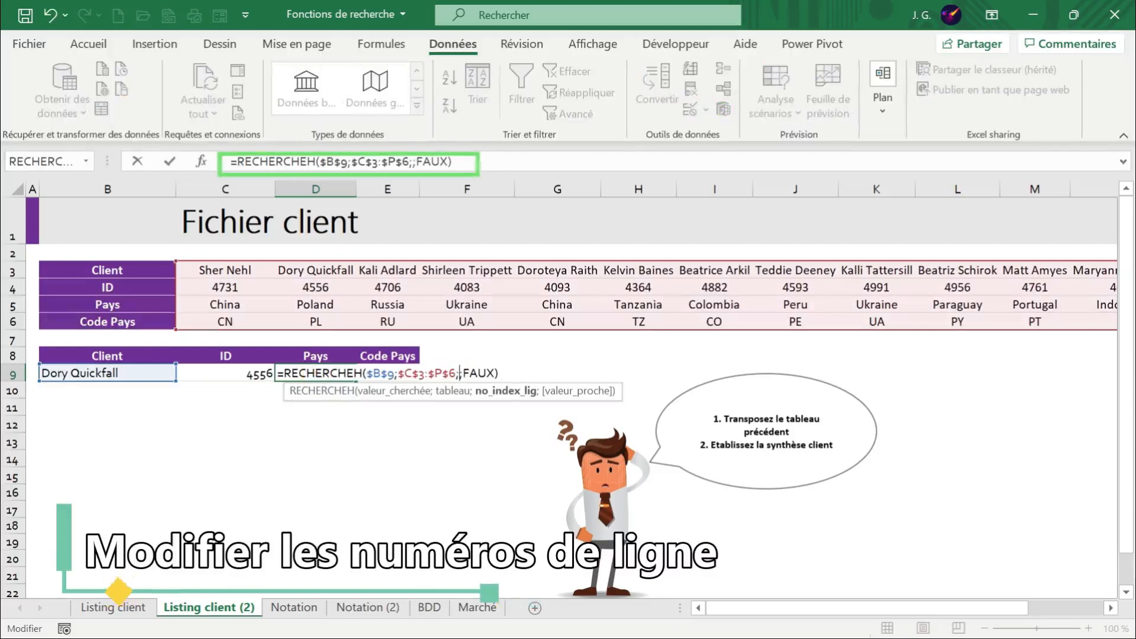
type("3")
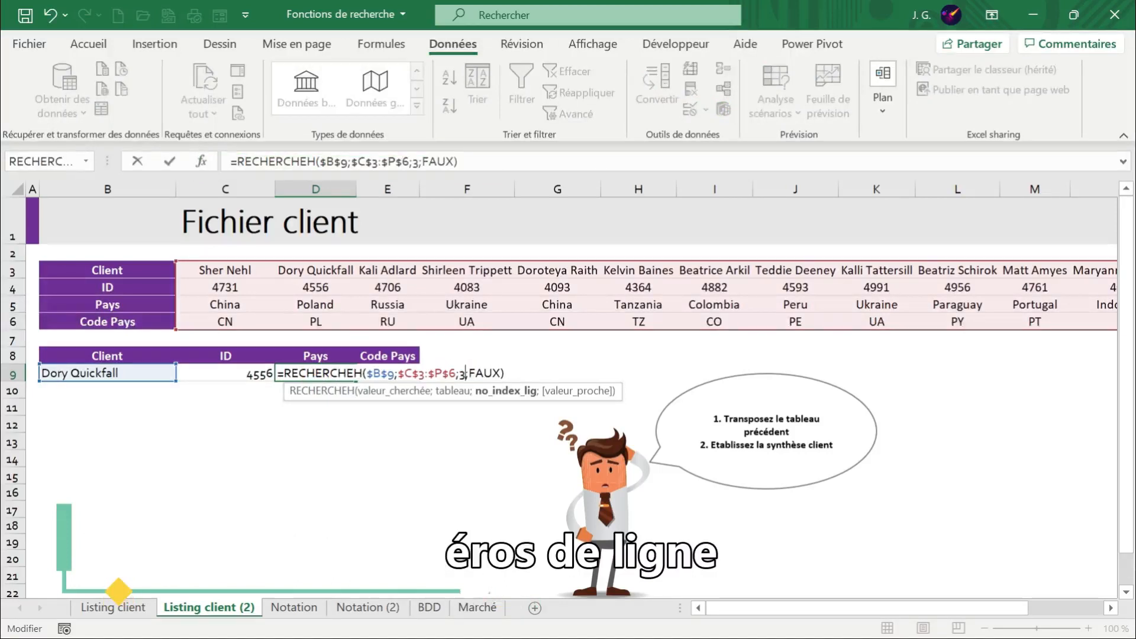
key("Return")
Change the row index of the RECHERCHEH formula in Code Pays cell E9 to 4.
double_click(396, 374)
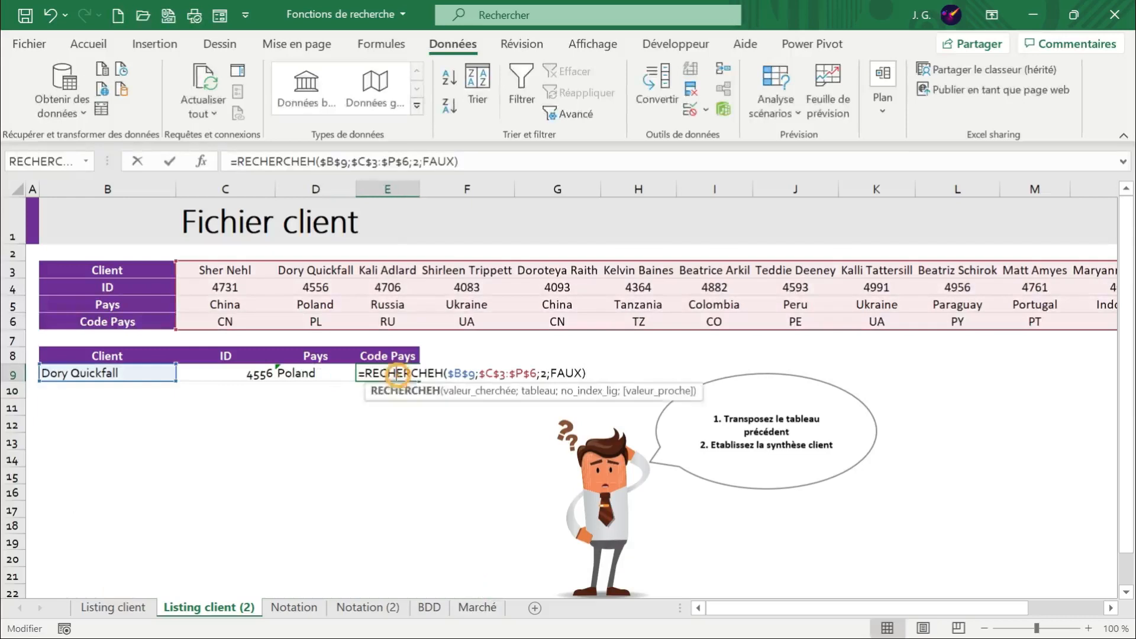
double_click(543, 374)
type("4")
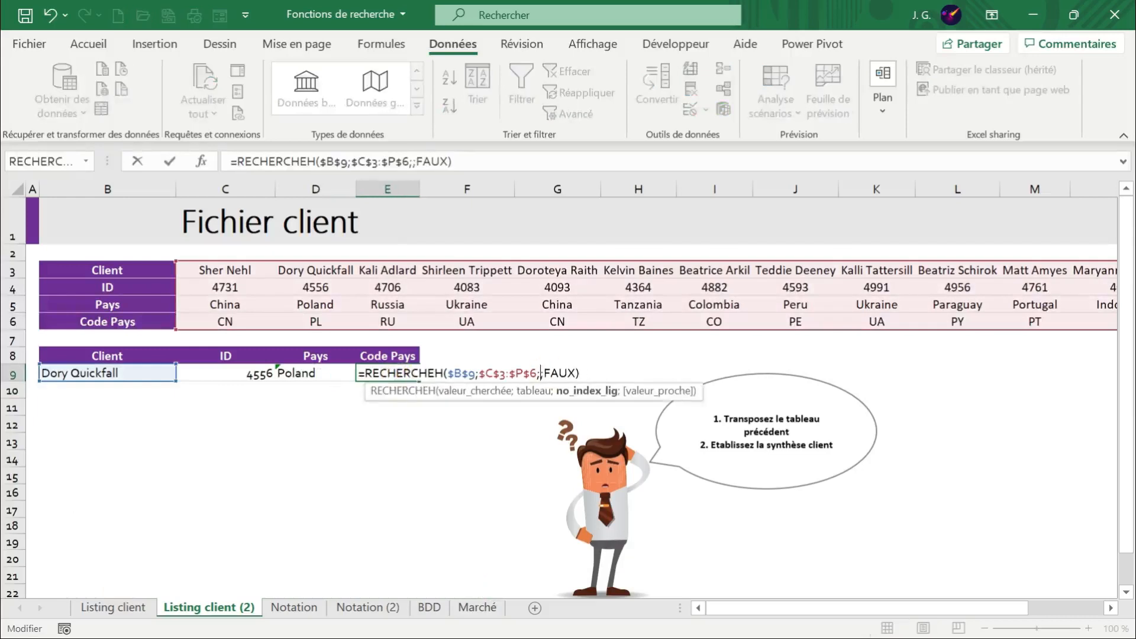
key("Return")
Check the summary's ID, Pays and Code Pays against the selected client's entries in column D of the transposed table.
left_click(116, 373)
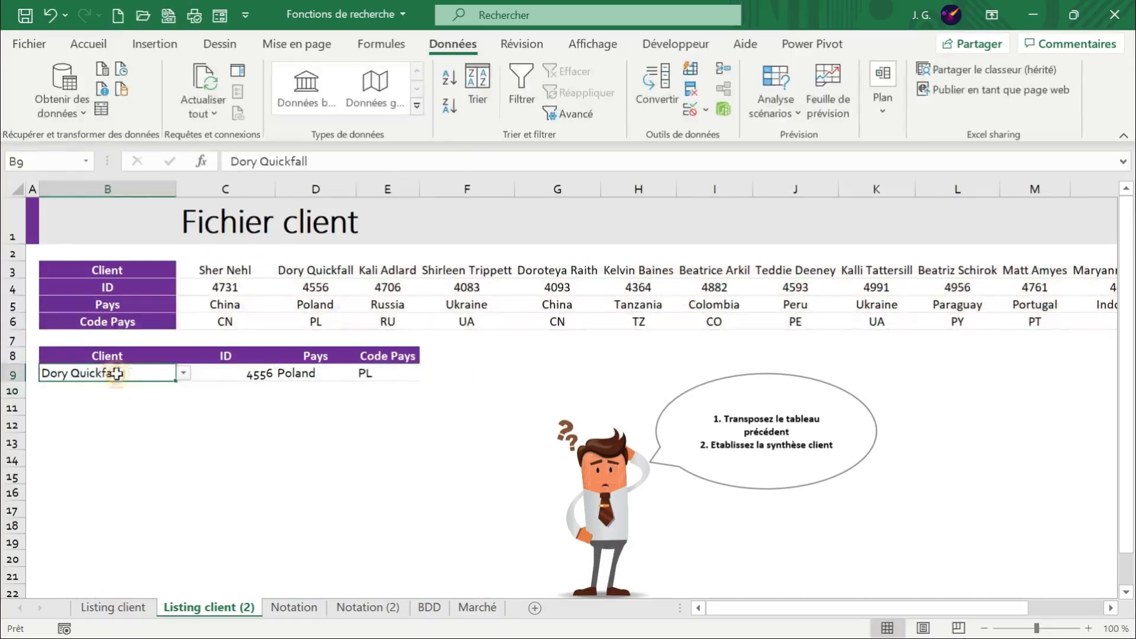
left_click(306, 274)
left_click(314, 288)
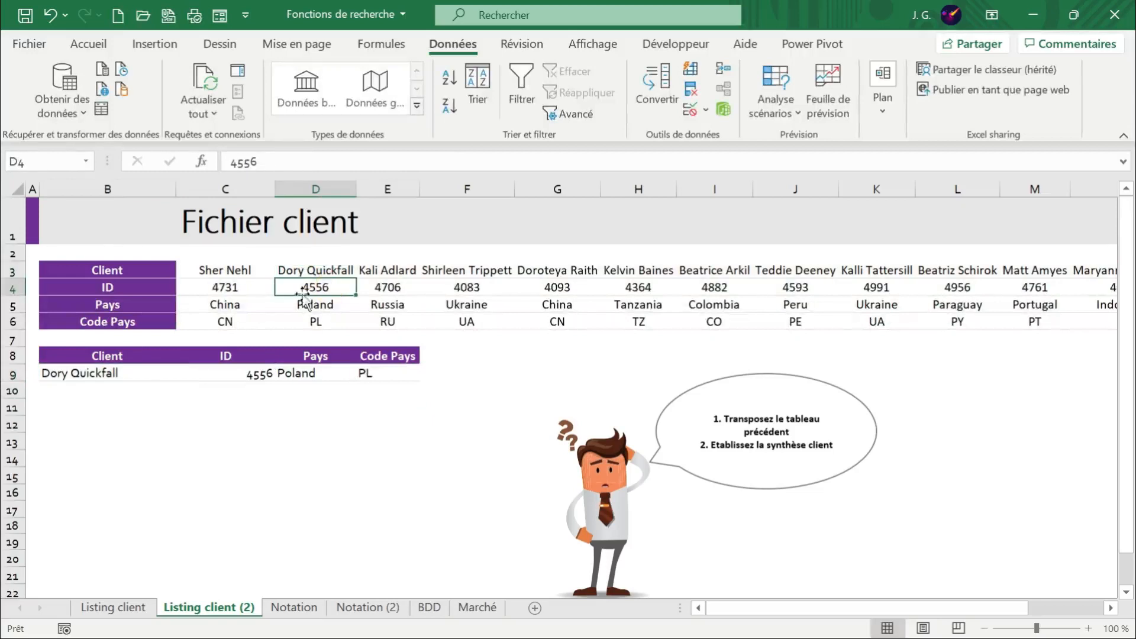
left_click(271, 374)
left_click(322, 309)
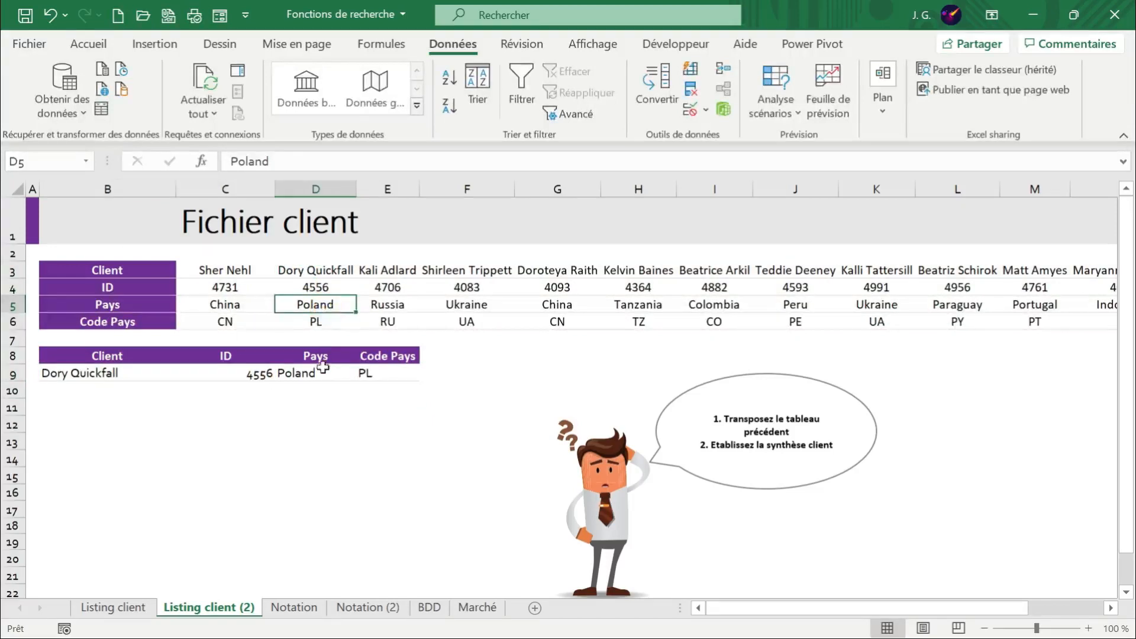
left_click(322, 322)
left_click(403, 373)
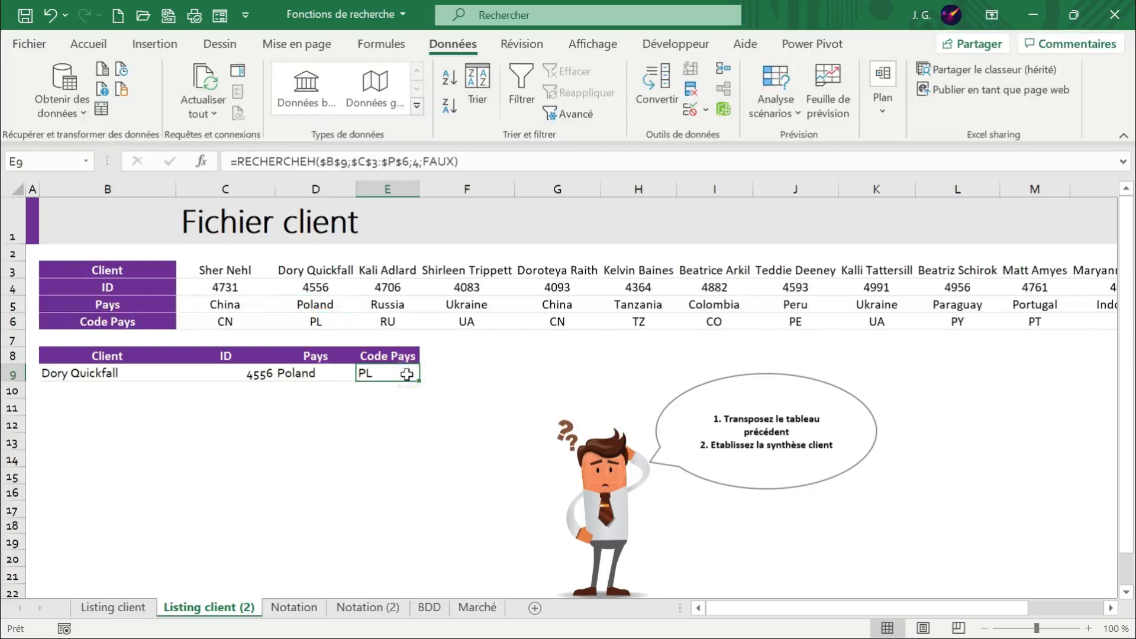
Switch the client in cell B9 to the third name of the transposed table using the drop-down list.
left_click(77, 371)
left_click(184, 372)
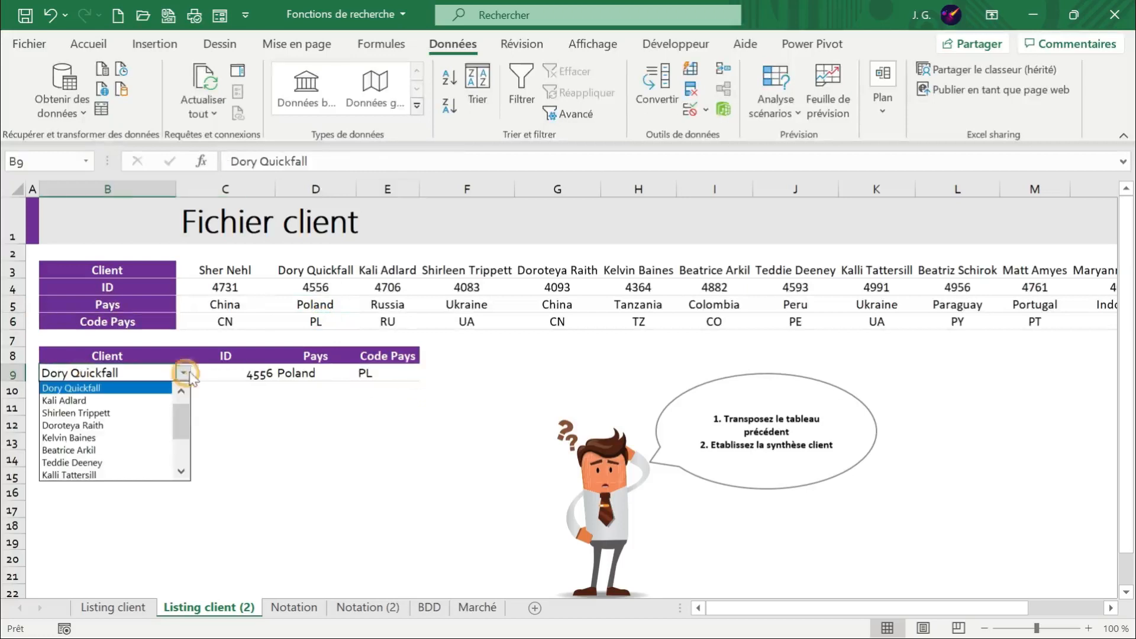
left_click(110, 402)
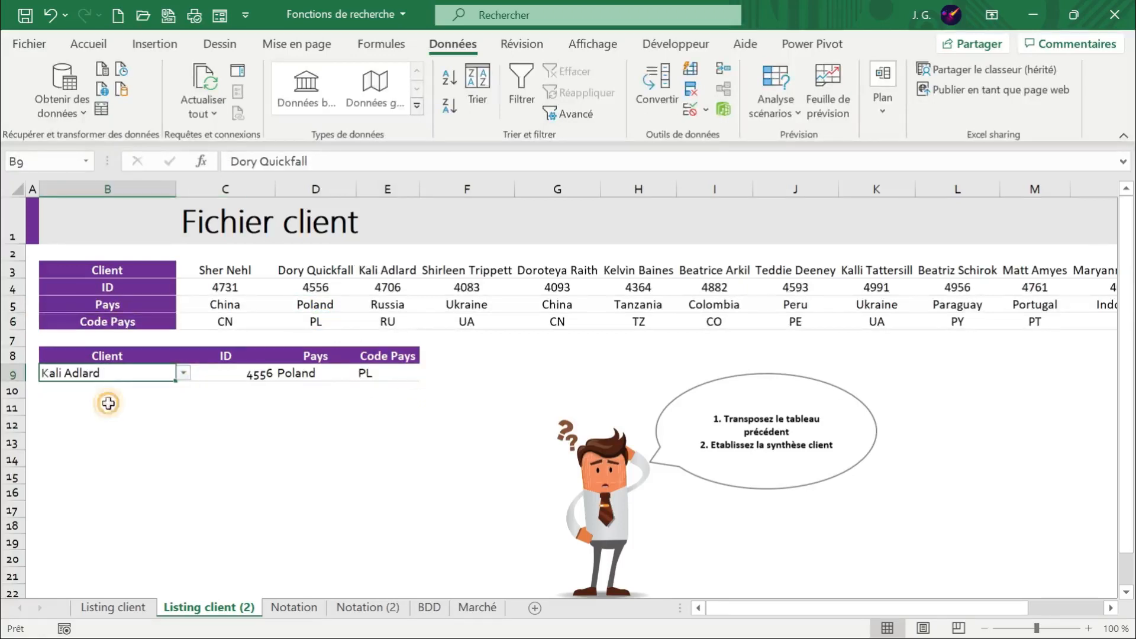